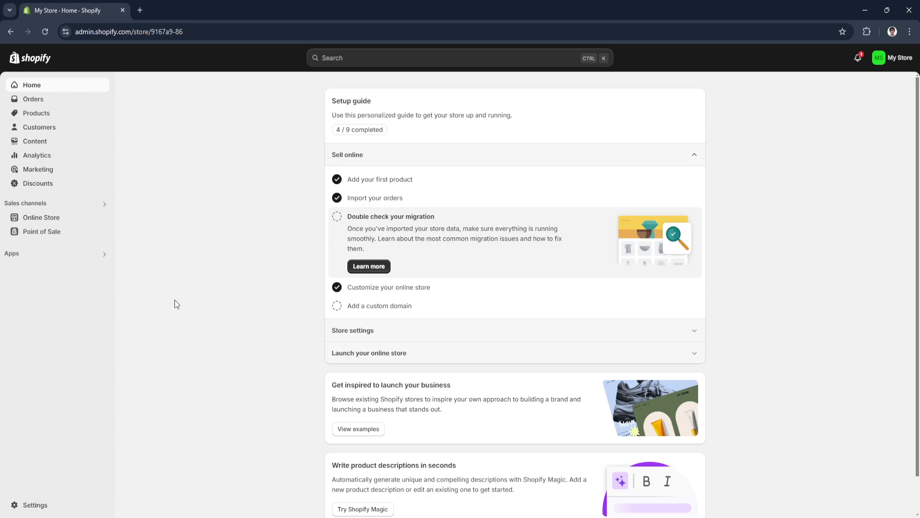
Review the store's current plan in the settings, compare the available plans and monthly prices, and close the settings
click(31, 505)
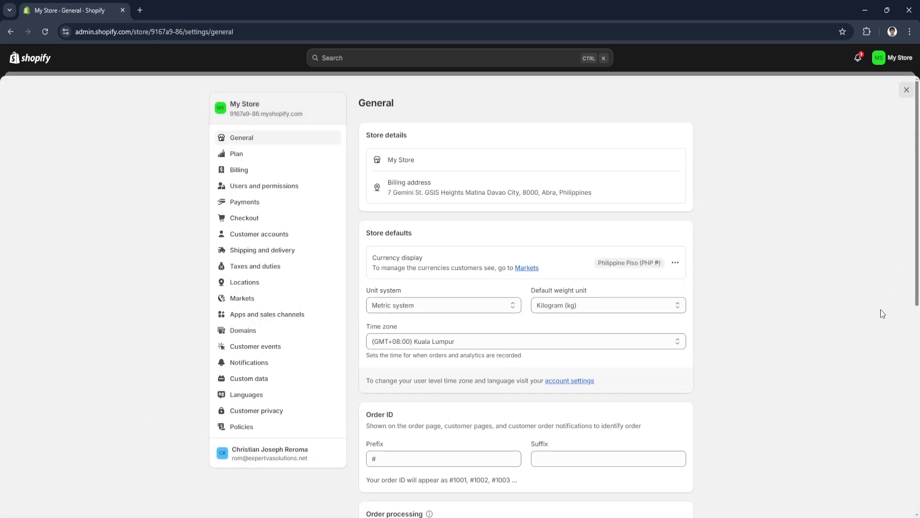
click(262, 160)
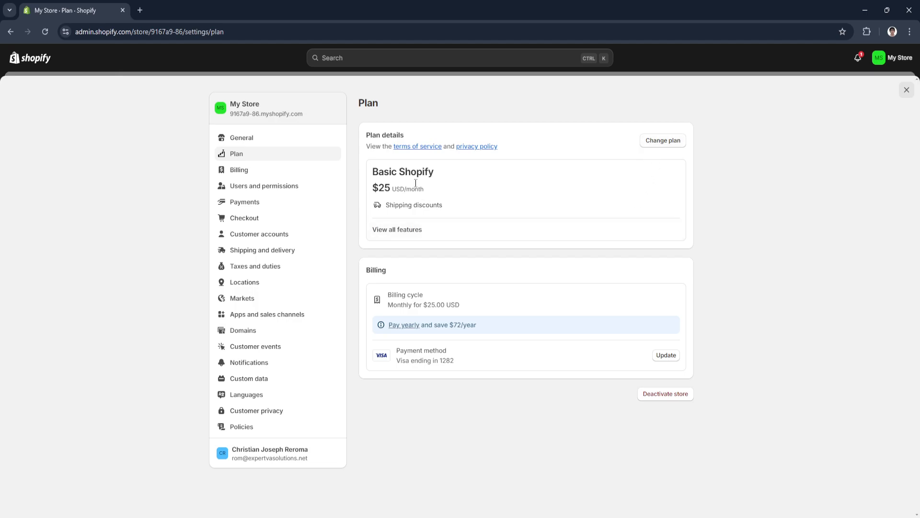
click(661, 150)
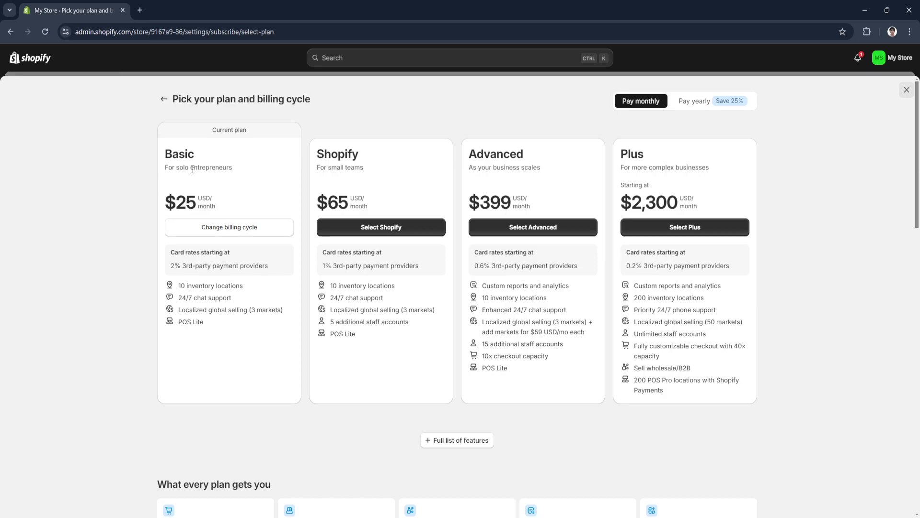
click(907, 90)
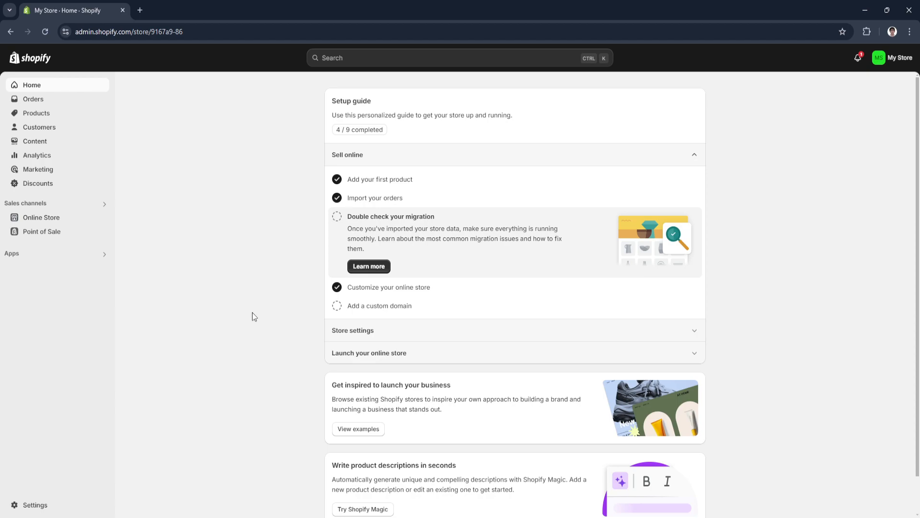
Open the Shipping and delivery settings and examine the general and custom shipping rates sections
click(38, 504)
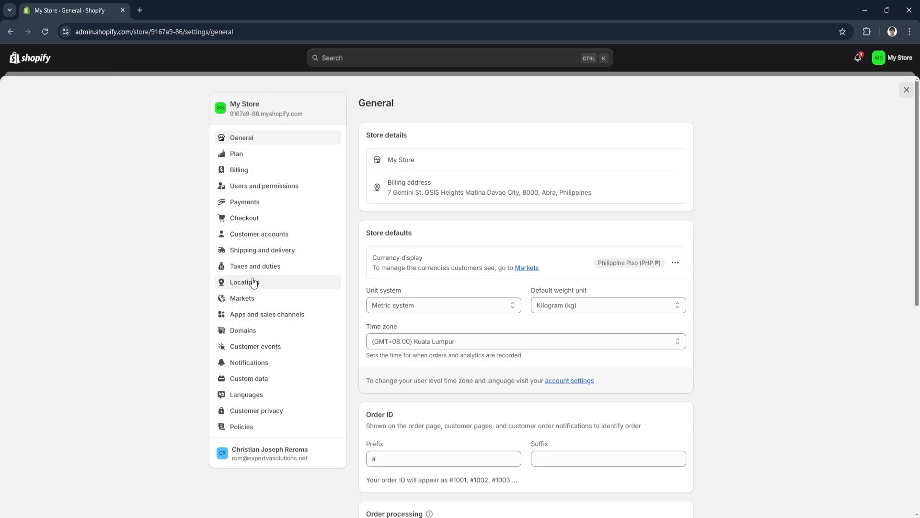
click(254, 258)
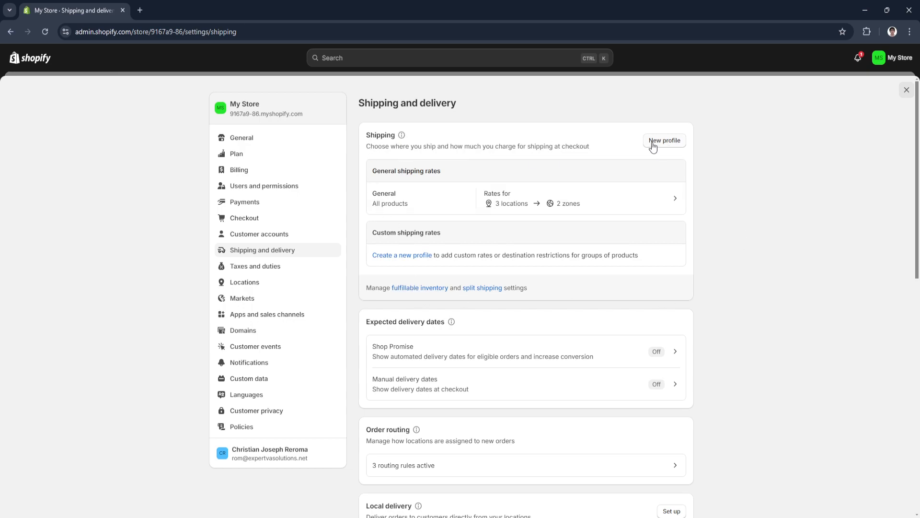
drag(372, 172, 441, 172)
click(463, 172)
drag(375, 233, 452, 237)
click(492, 250)
drag(375, 233, 456, 235)
click(460, 235)
Review the expected delivery dates, order routing, local delivery and pickup in store sections of the shipping settings
scroll(524, 344, down, 2)
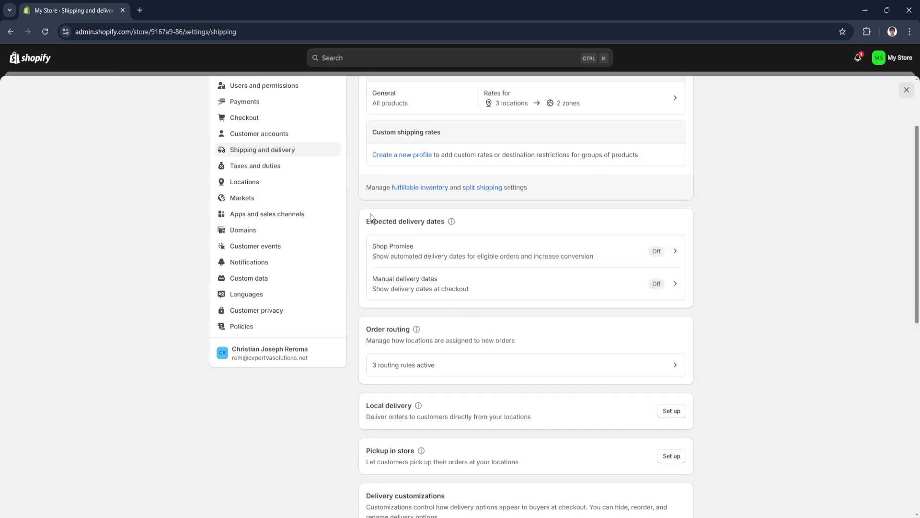
drag(366, 221, 445, 224)
click(486, 216)
scroll(550, 323, down, 1)
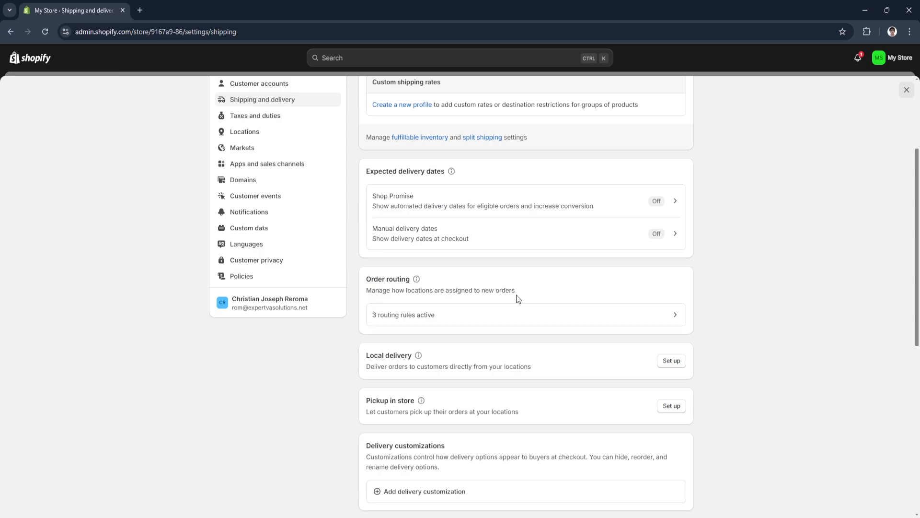
scroll(479, 295, down, 1)
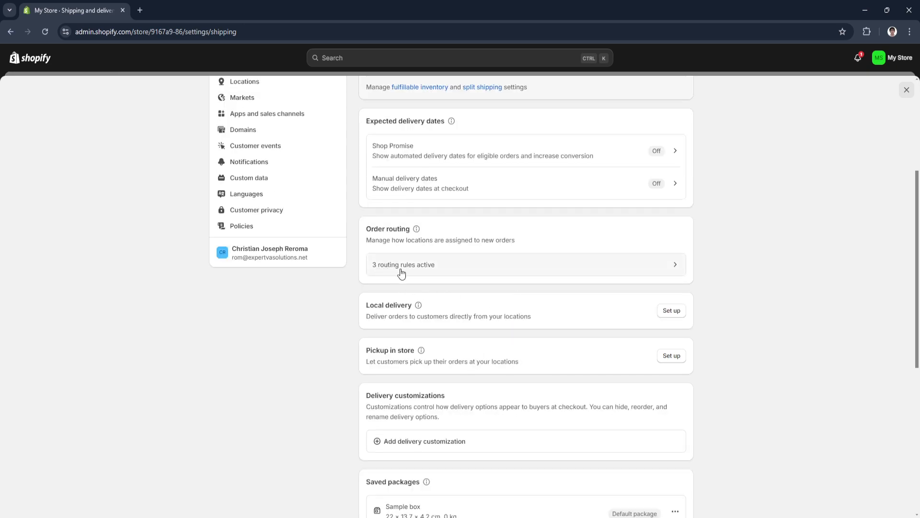
scroll(484, 352, down, 1)
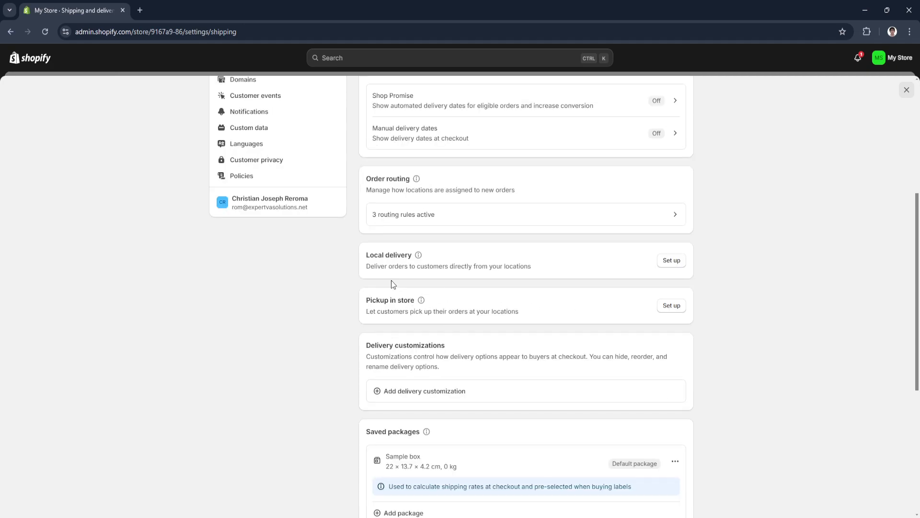
drag(366, 255, 420, 257)
click(432, 261)
drag(370, 303, 415, 303)
click(387, 304)
Examine the delivery customizations and the saved packages, including the dimensions of the Sample box
scroll(488, 333, down, 1)
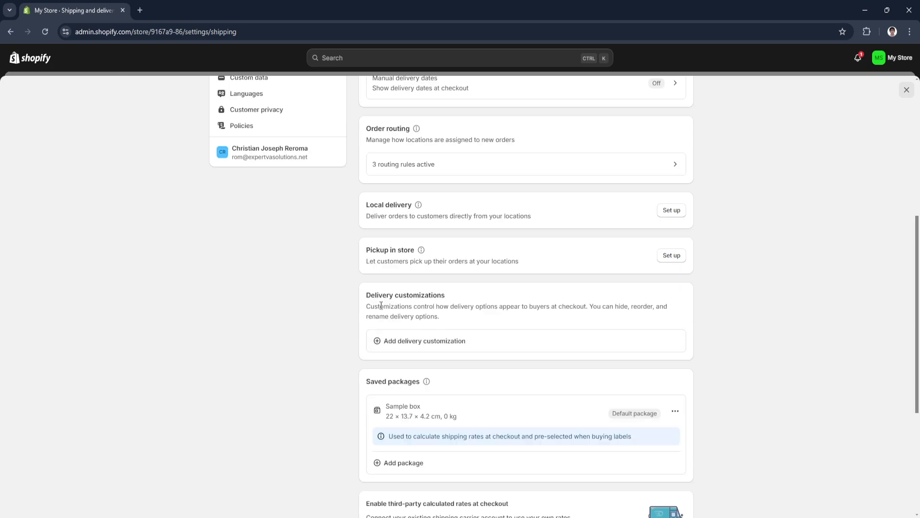
drag(364, 296, 457, 298)
click(460, 310)
scroll(377, 330, down, 2)
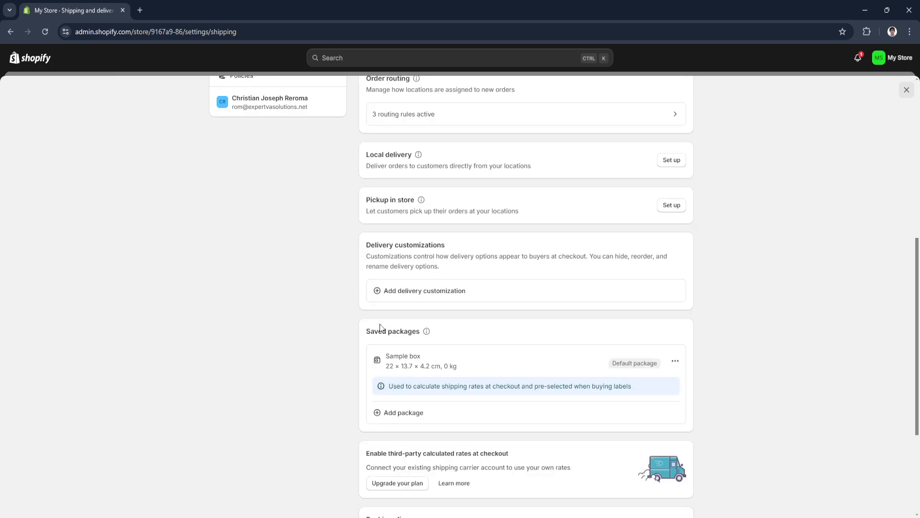
drag(366, 281, 432, 290)
click(468, 286)
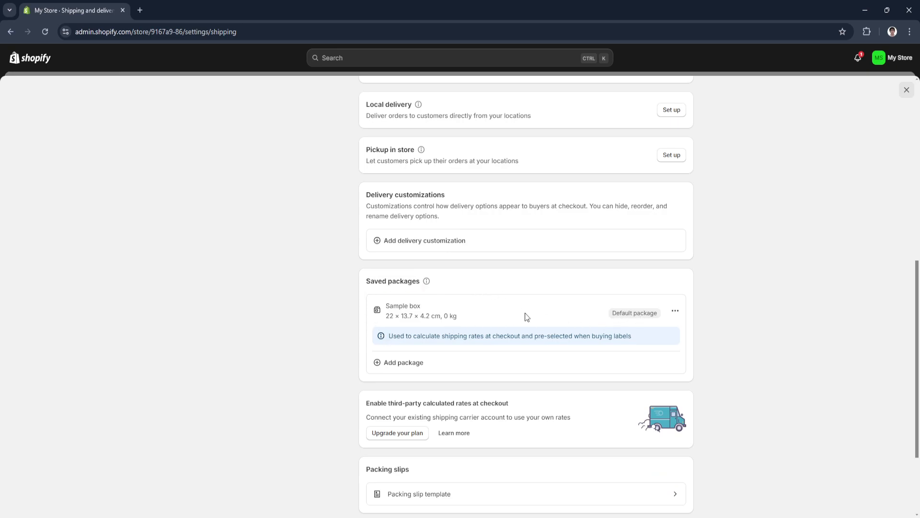
scroll(393, 307, down, 1)
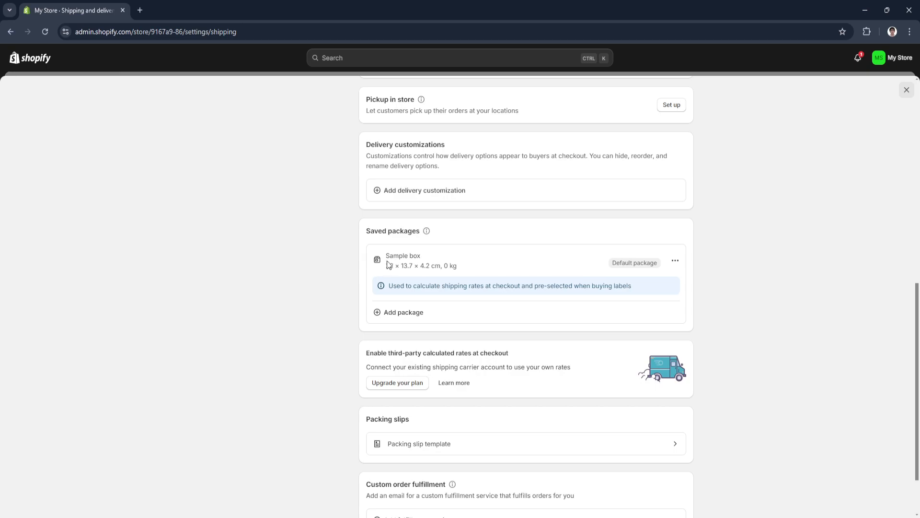
drag(406, 268, 457, 268)
click(409, 269)
drag(384, 269, 467, 269)
click(436, 276)
Examine the packing slips and custom order fulfillment sections at the end of the shipping settings
scroll(603, 382, down, 2)
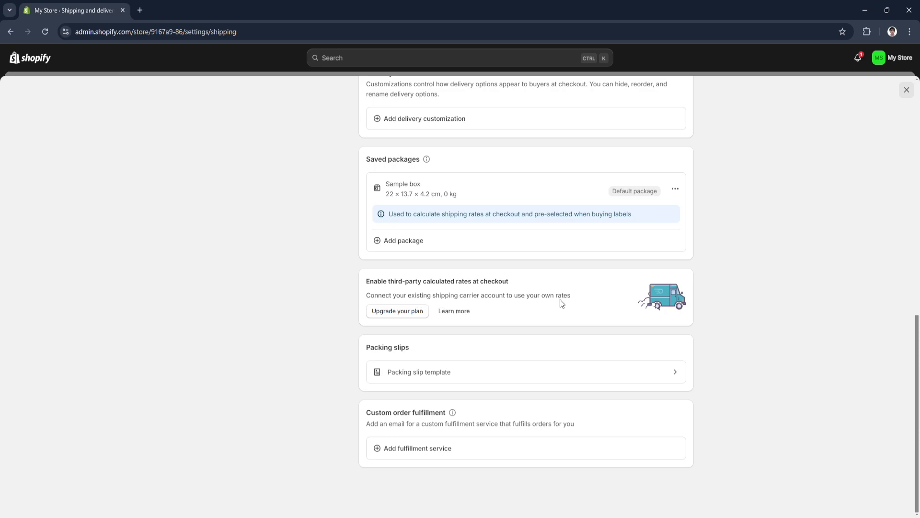
drag(374, 344, 430, 351)
click(430, 352)
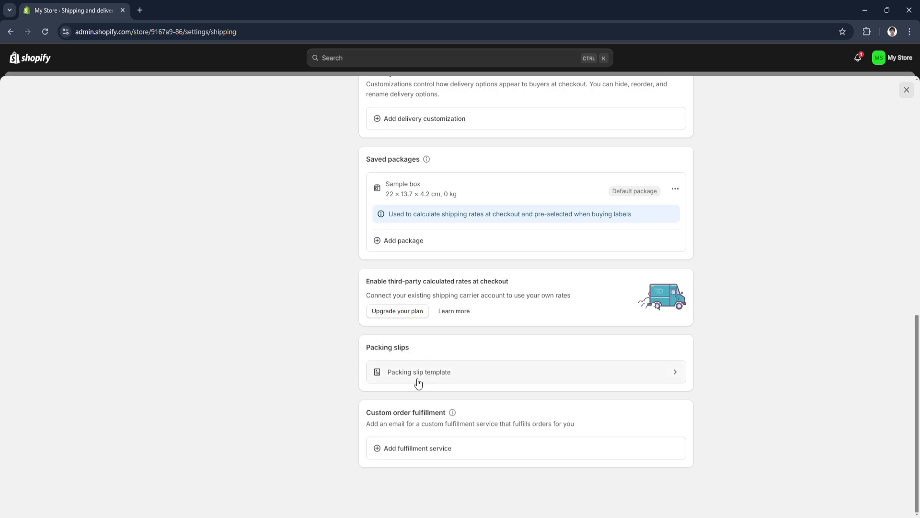
drag(368, 414, 447, 414)
click(426, 433)
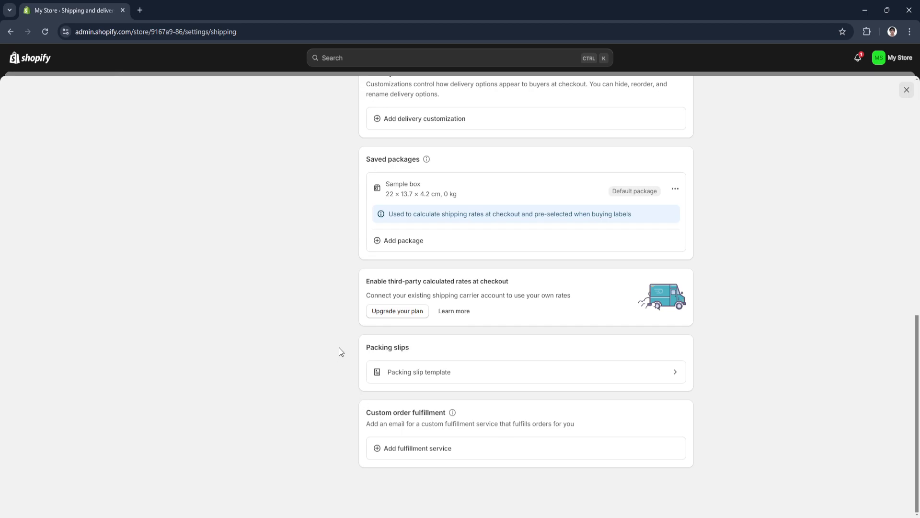
Open the General shipping profile, examine its products, fulfillment locations and shipping zones, and return to the Shipping and delivery settings
scroll(339, 352, up, 10)
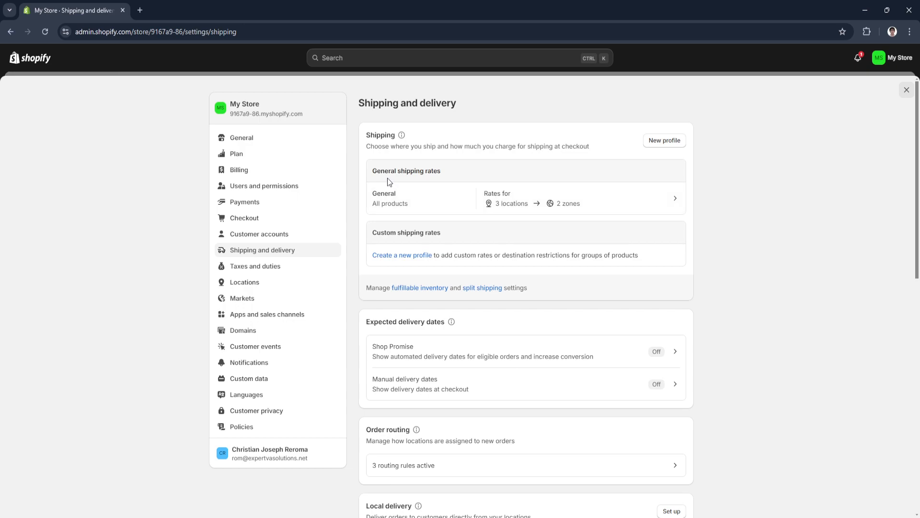
click(450, 202)
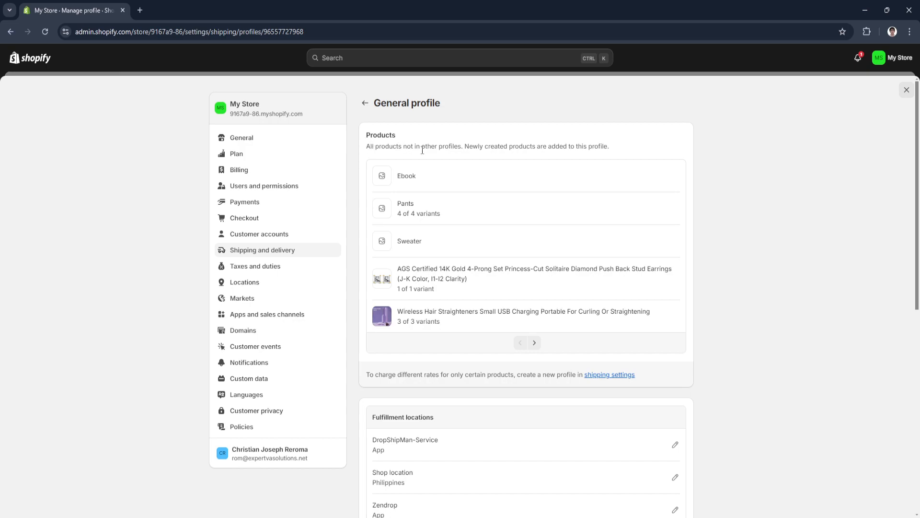
scroll(492, 343, down, 3)
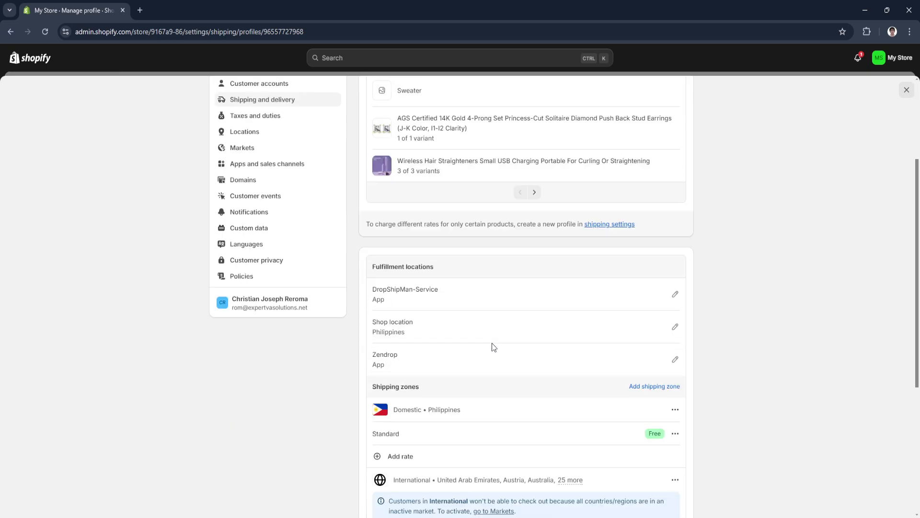
scroll(417, 297, down, 1)
scroll(402, 282, up, 1)
scroll(388, 264, up, 2)
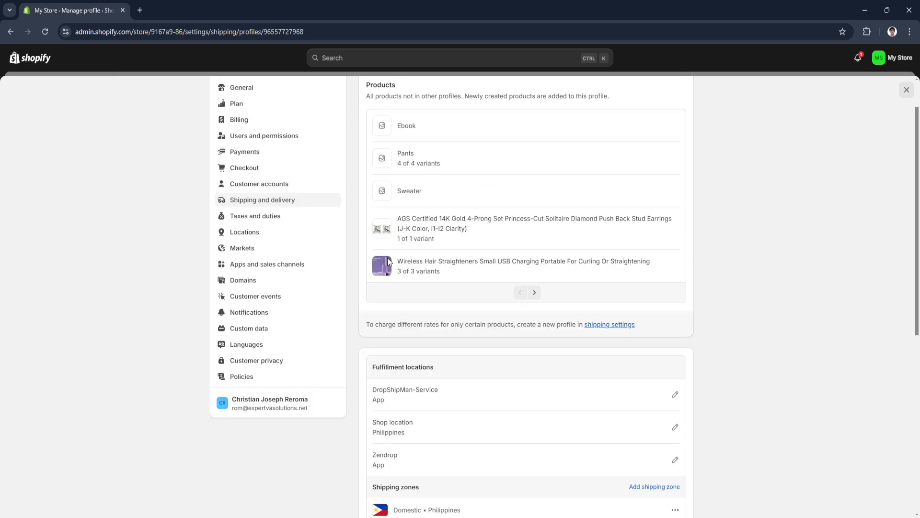
scroll(518, 295, up, 1)
drag(375, 375, 511, 382)
click(531, 383)
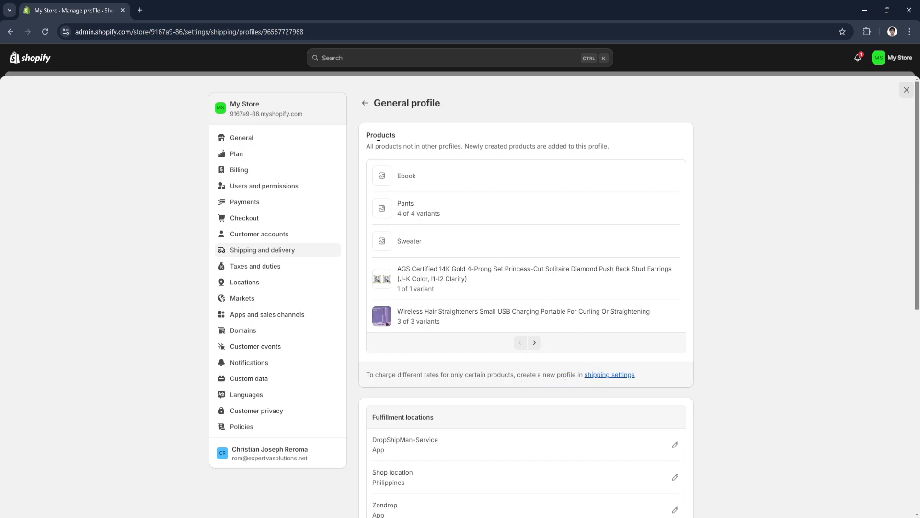
click(364, 103)
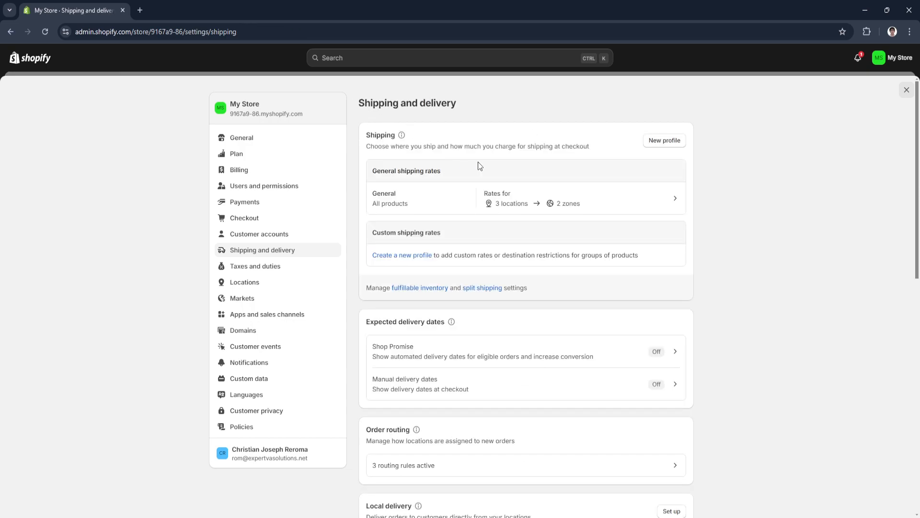
Start a new shipping profile and add all displayed products to it
click(649, 146)
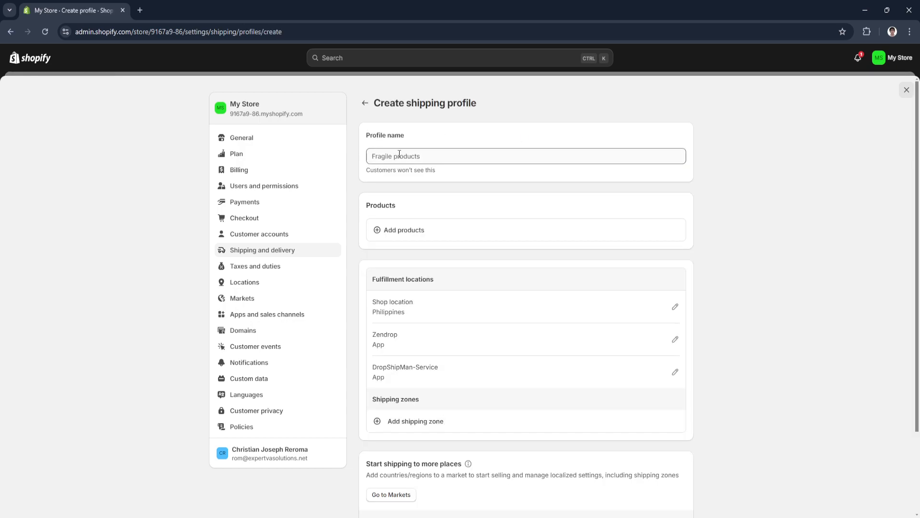
double_click(379, 206)
click(383, 231)
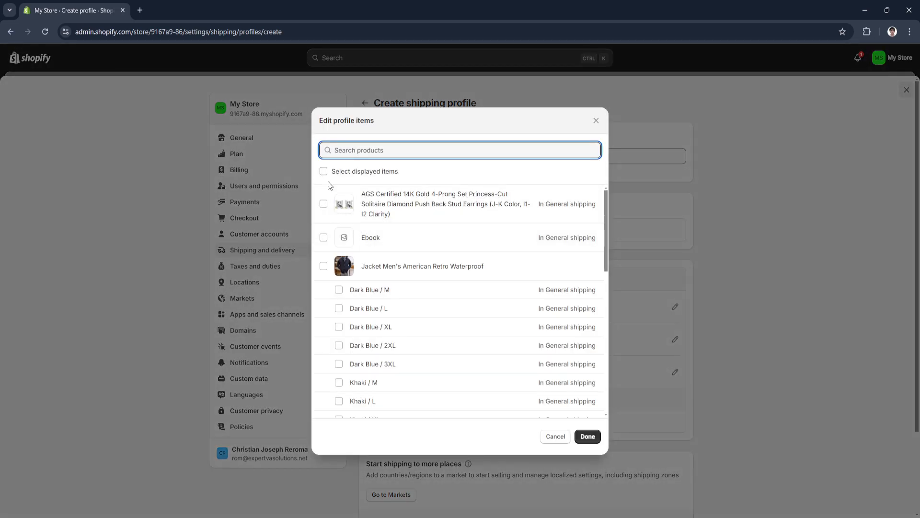
scroll(387, 276, down, 4)
scroll(378, 278, down, 3)
scroll(374, 277, up, 6)
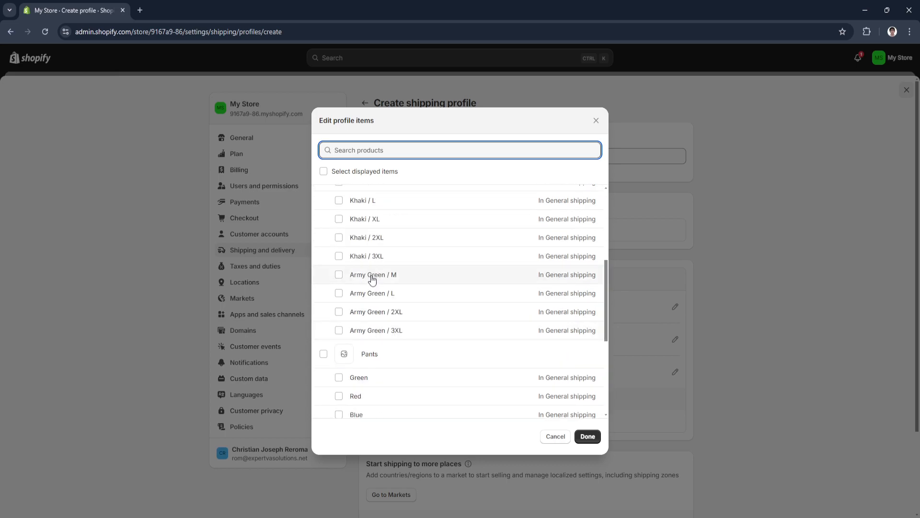
click(324, 171)
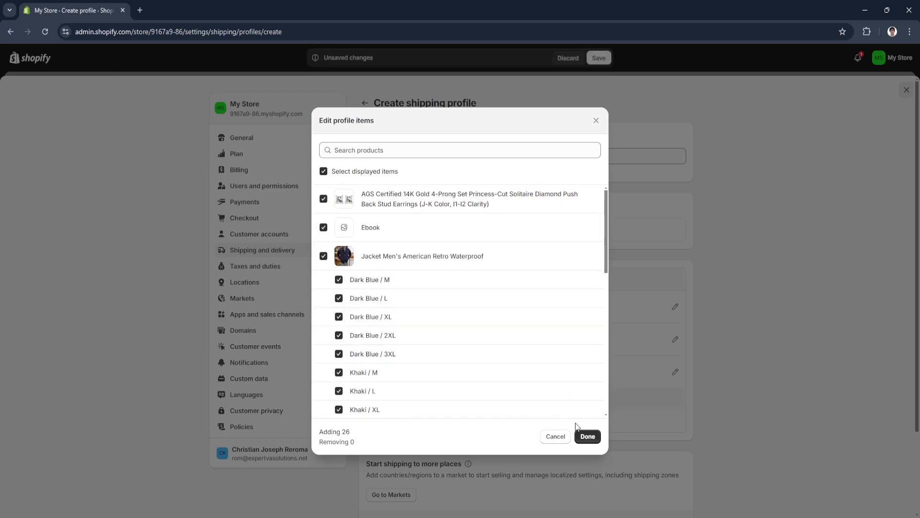
click(585, 436)
Add new rates for the Shop location under the new profile's fulfillment locations
scroll(571, 419, down, 1)
scroll(571, 419, down, 3)
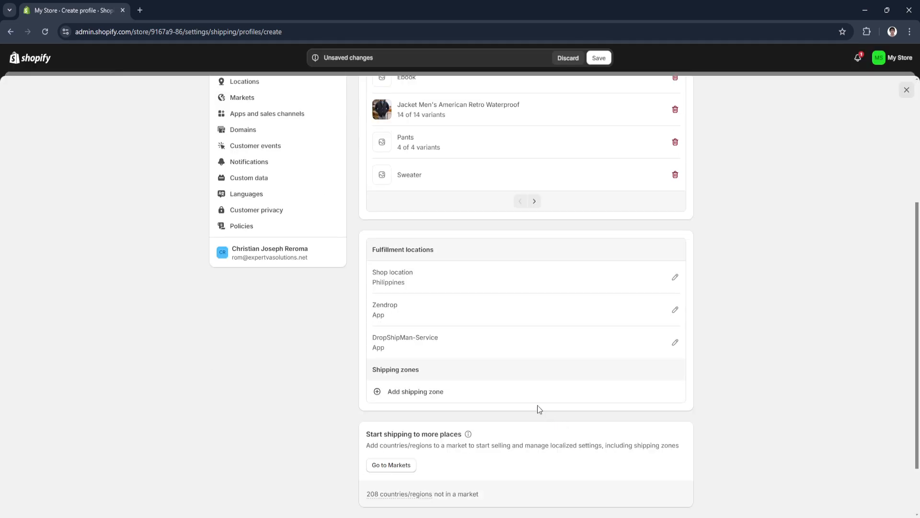
drag(373, 248, 464, 254)
click(464, 254)
click(674, 279)
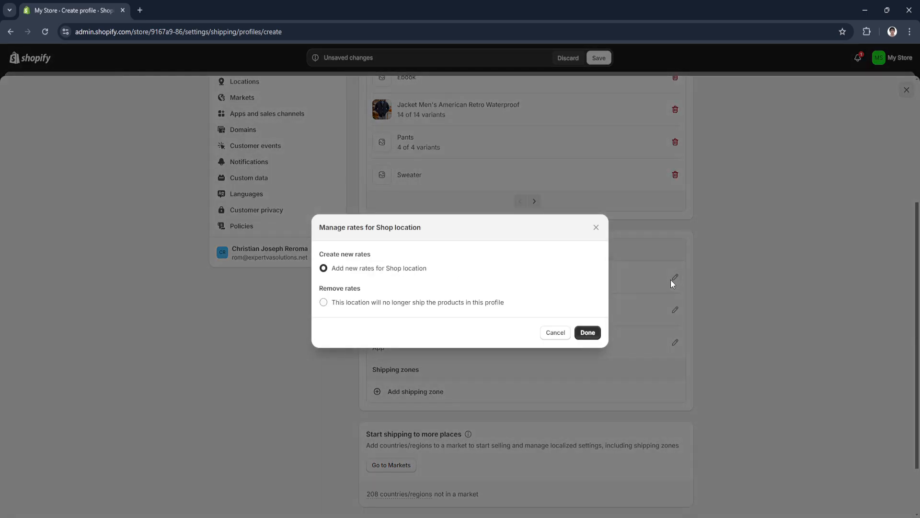
click(586, 333)
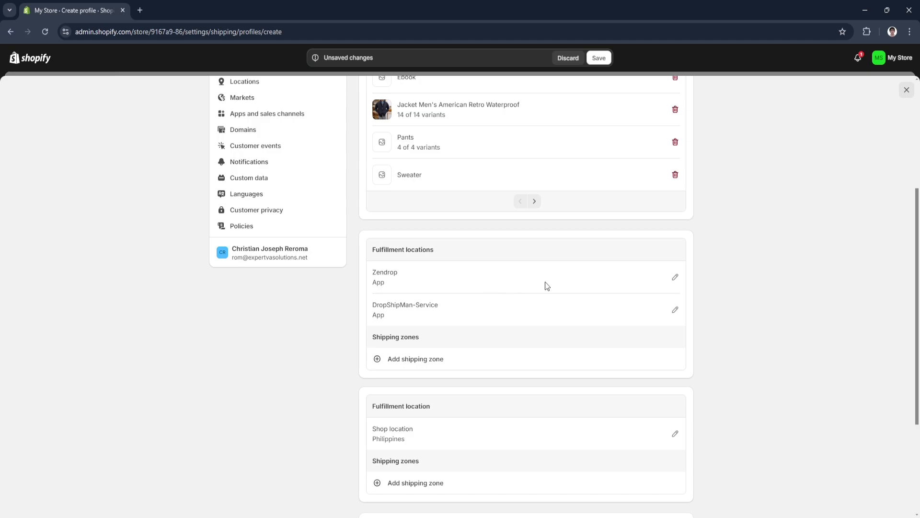
Set the Zendrop and DropShipMan-Service locations to use the same rates as Shop location
scroll(396, 287, up, 1)
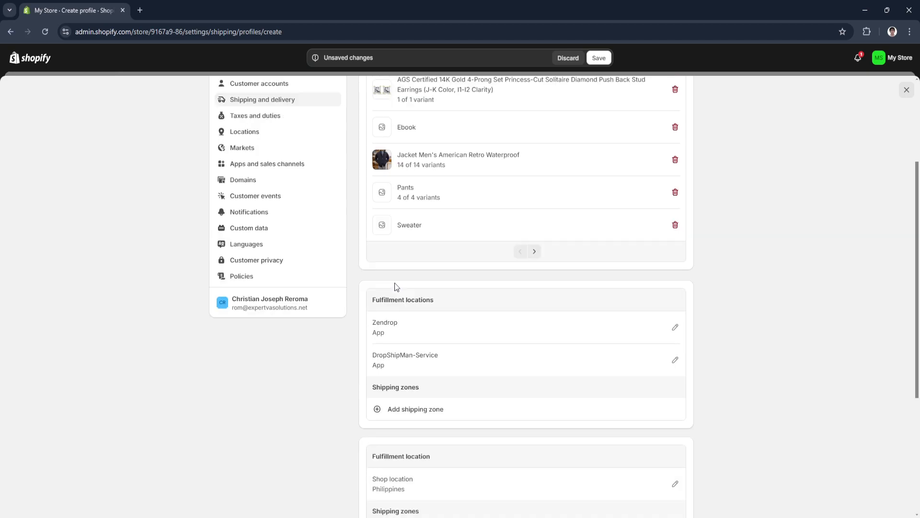
click(675, 327)
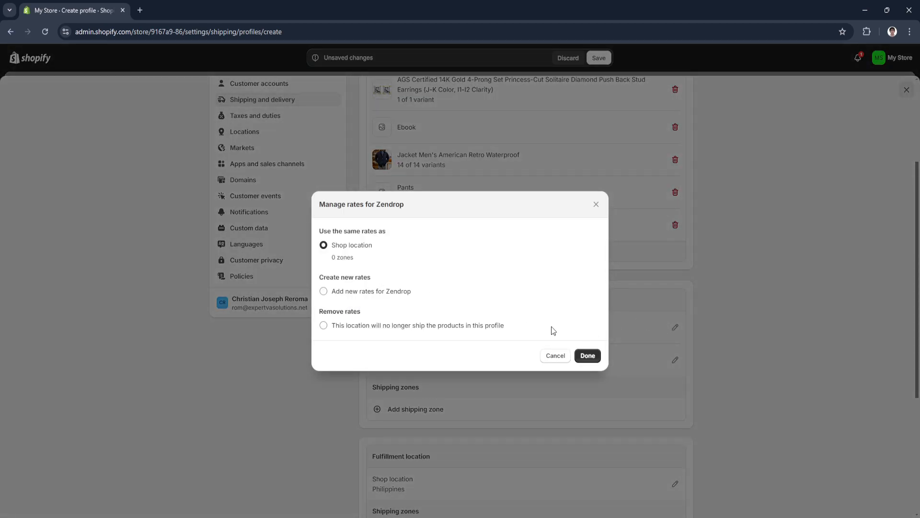
click(588, 355)
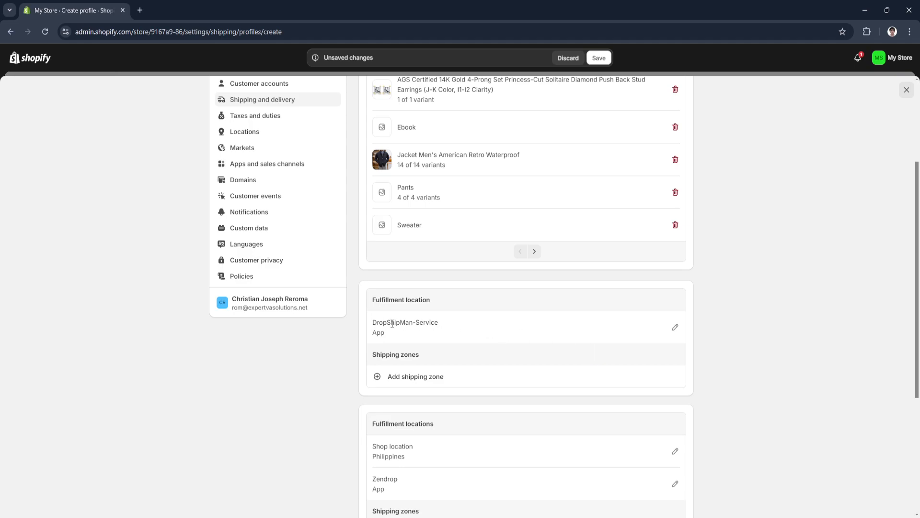
click(674, 327)
click(588, 355)
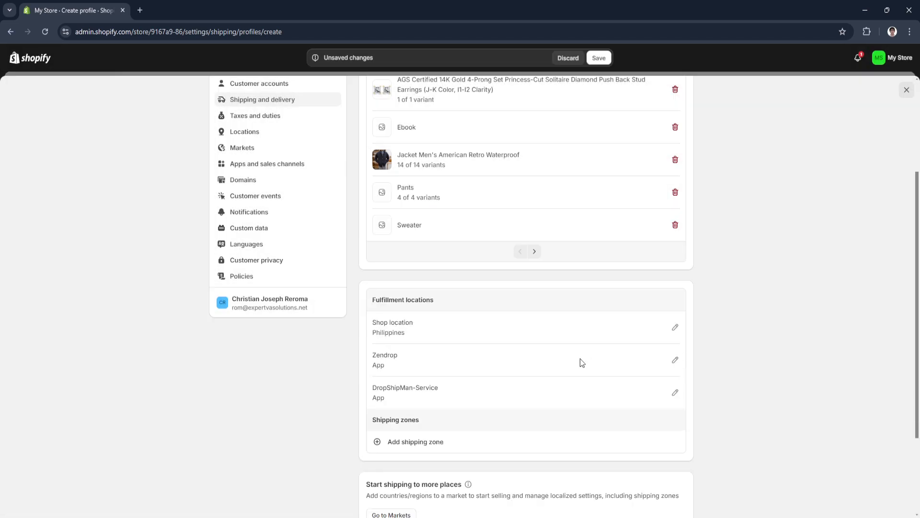
drag(374, 302, 464, 301)
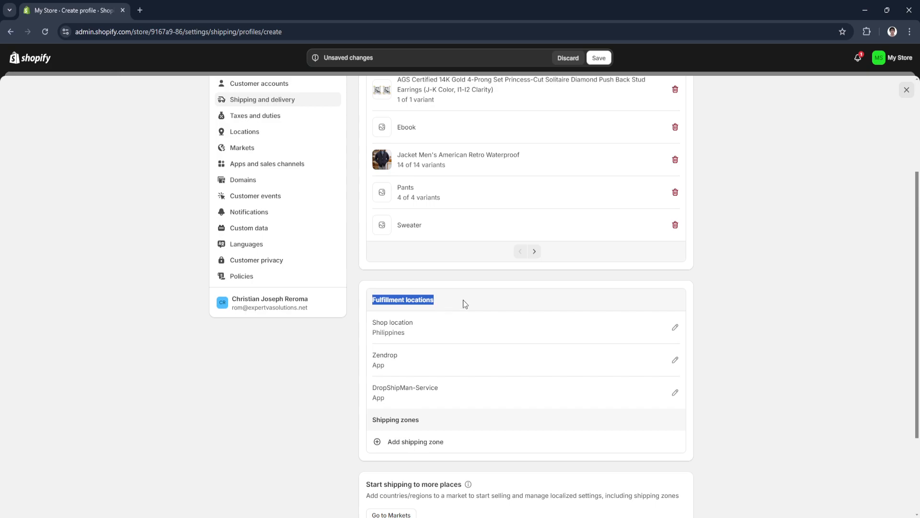
Create a shipping zone named Asia in the new profile, covering Japan, Malaysia and the Philippines
click(464, 303)
scroll(464, 303, down, 2)
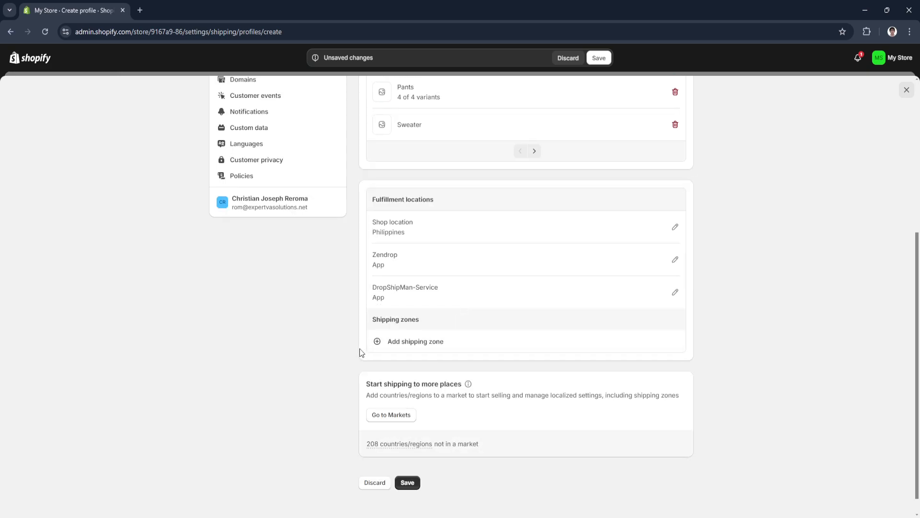
click(413, 343)
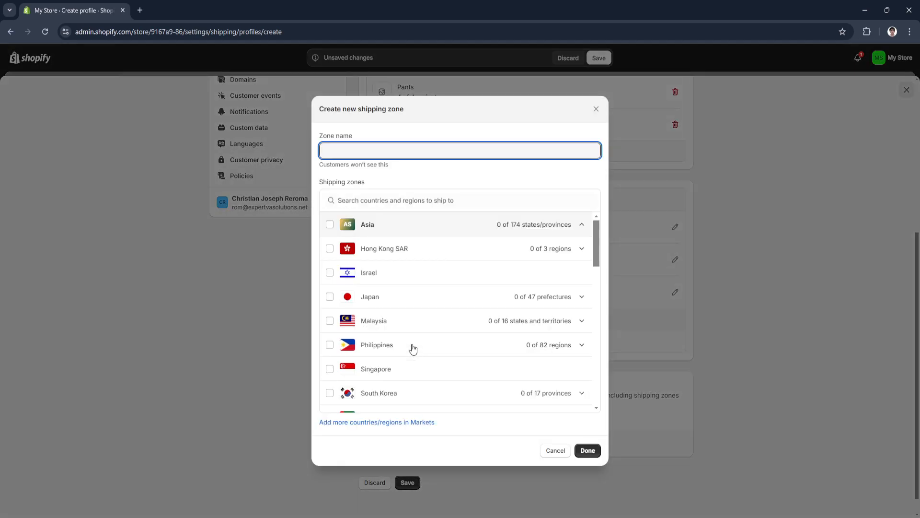
drag(596, 254, 556, 234)
scroll(366, 343, down, 1)
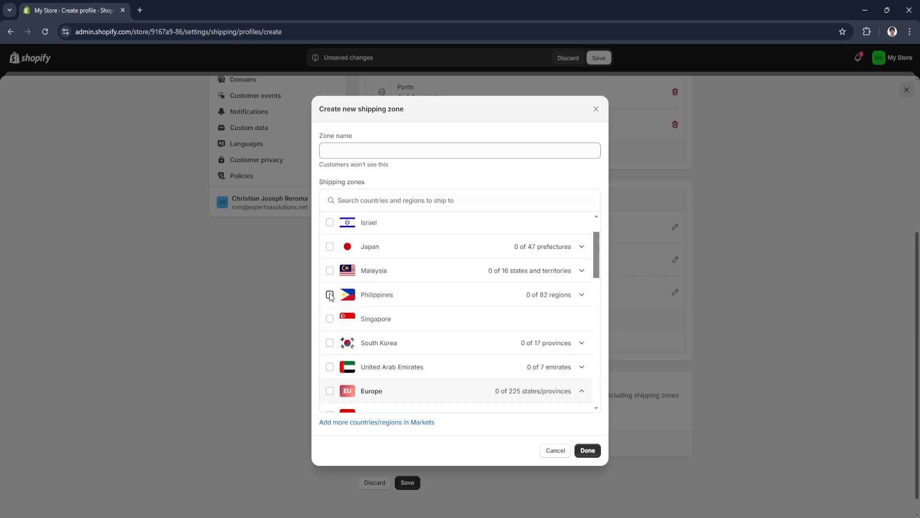
click(330, 270)
click(330, 246)
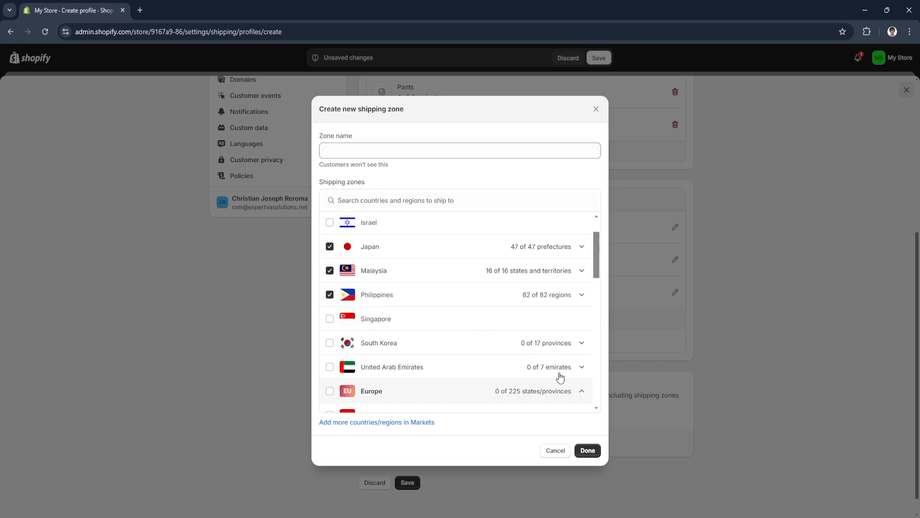
click(585, 449)
click(354, 147)
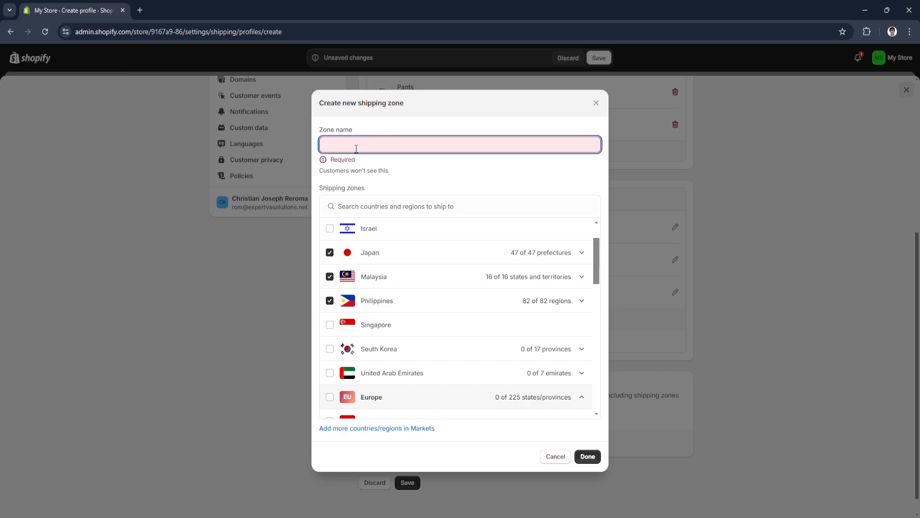
text(Asia)
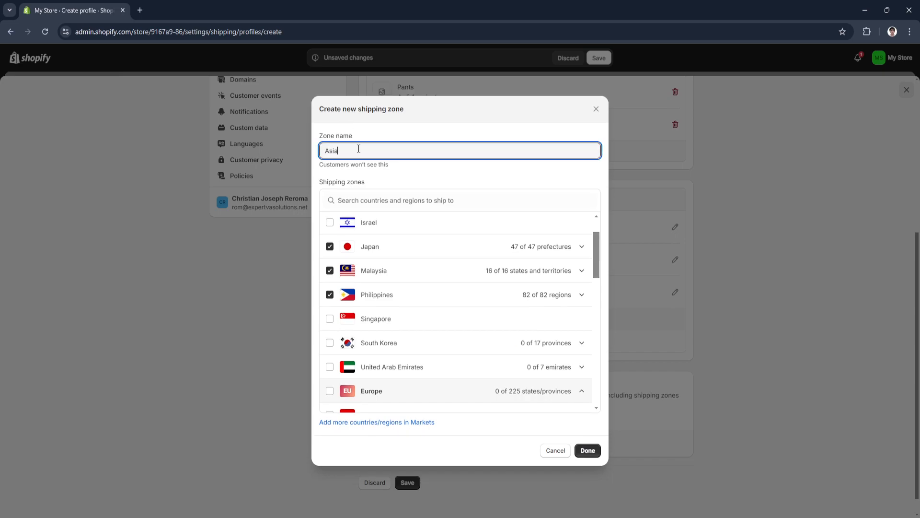
click(586, 451)
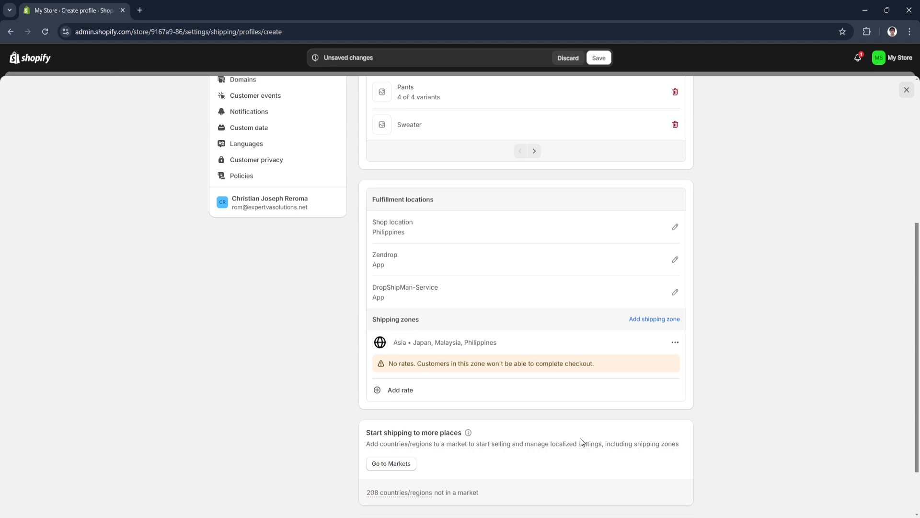
Examine the section on shipping to more places and the rate options for the Asia zone, without adding a rate
scroll(541, 427, down, 2)
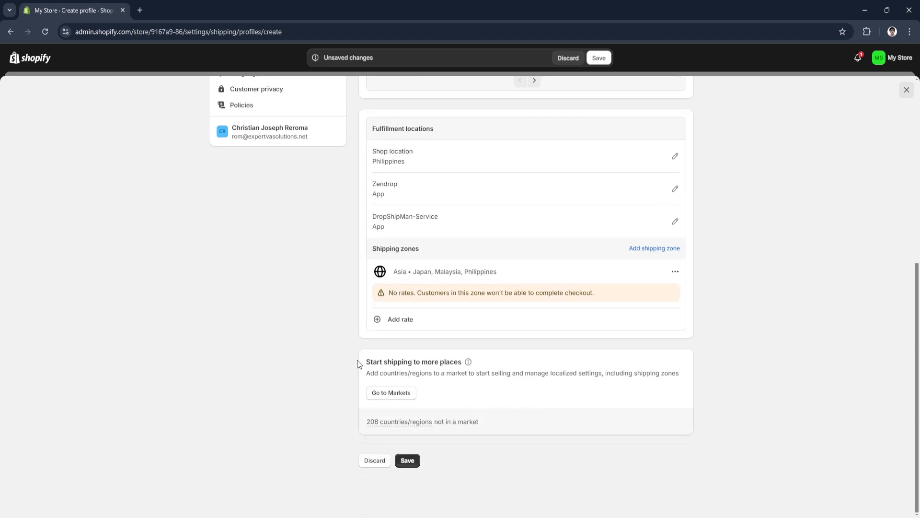
drag(367, 362, 458, 365)
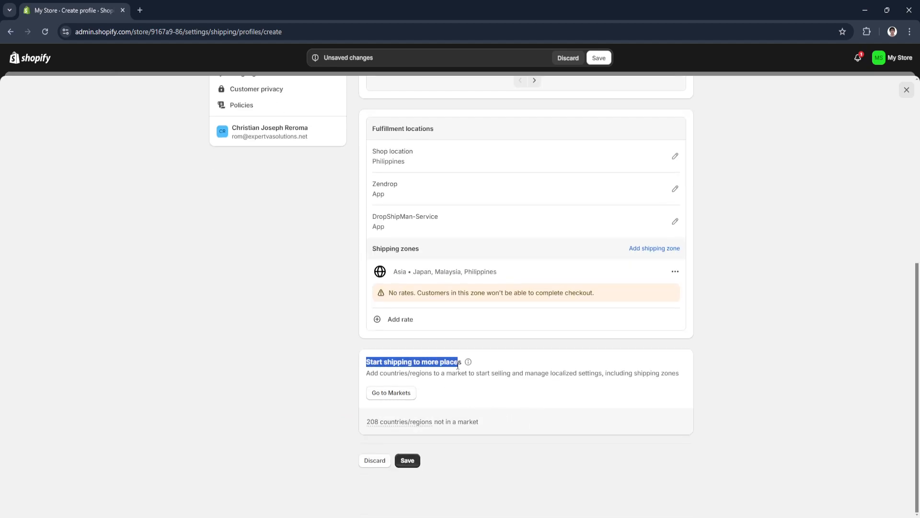
click(663, 359)
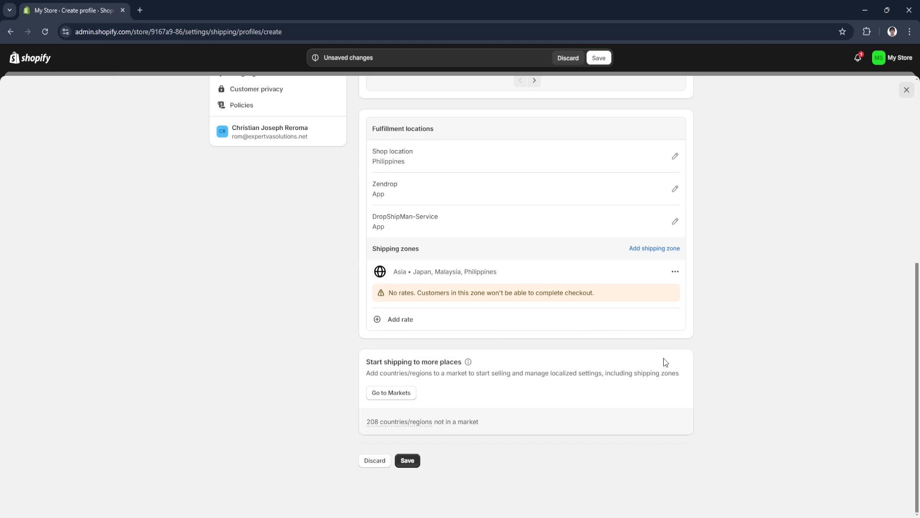
click(451, 322)
click(594, 131)
click(406, 318)
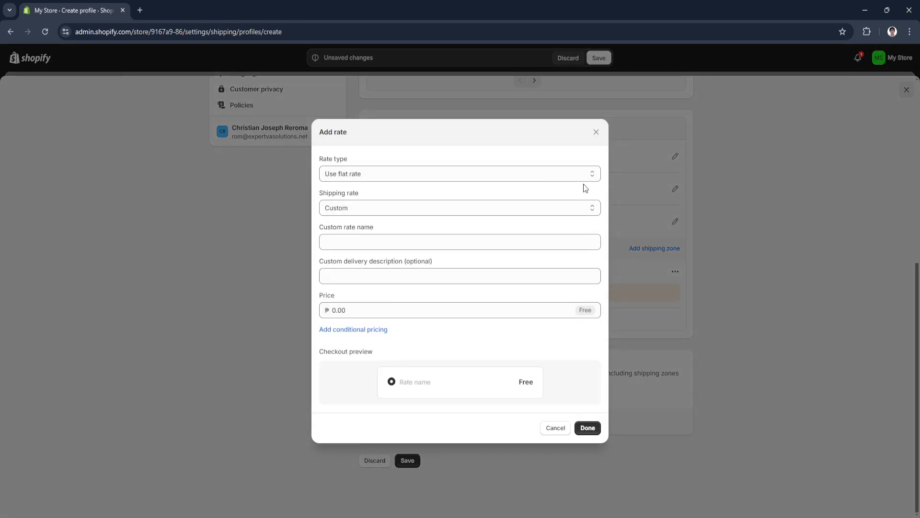
click(351, 208)
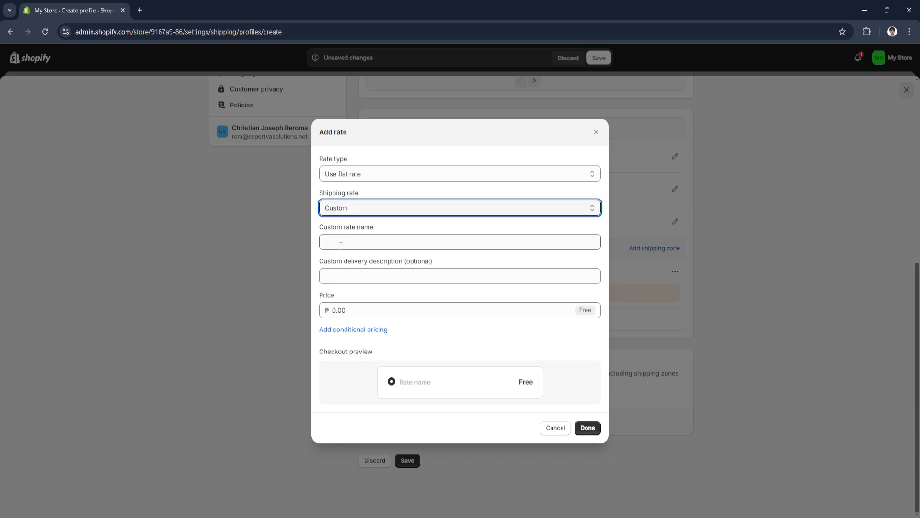
drag(320, 262, 425, 263)
click(458, 259)
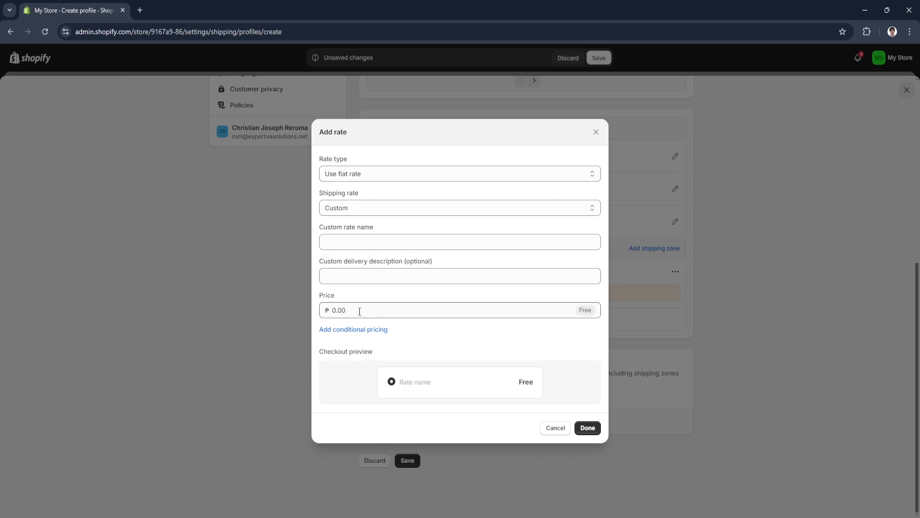
click(588, 427)
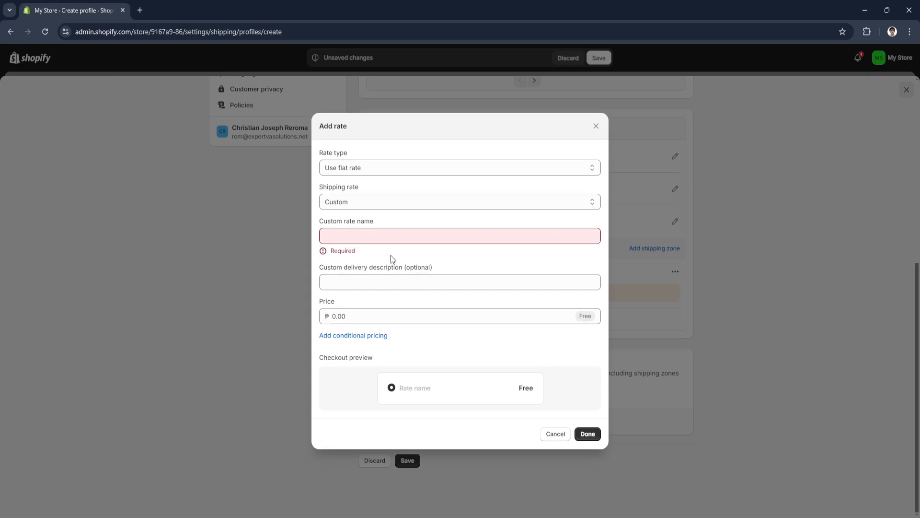
click(555, 433)
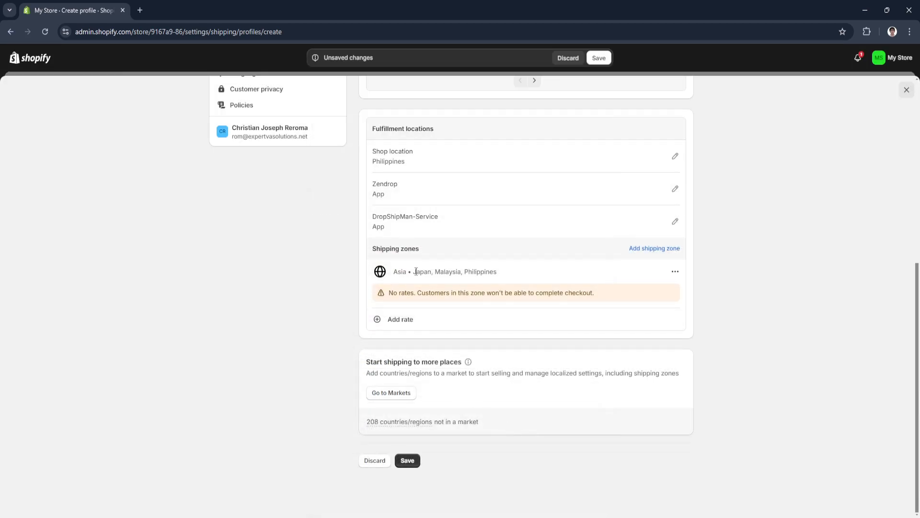
Name the shipping profile Asia and save it
click(414, 456)
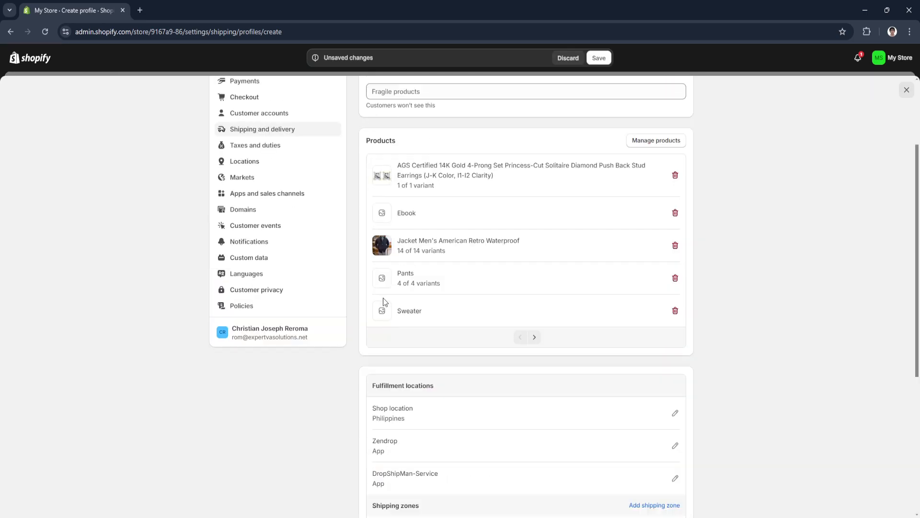
click(414, 215)
text(Asia)
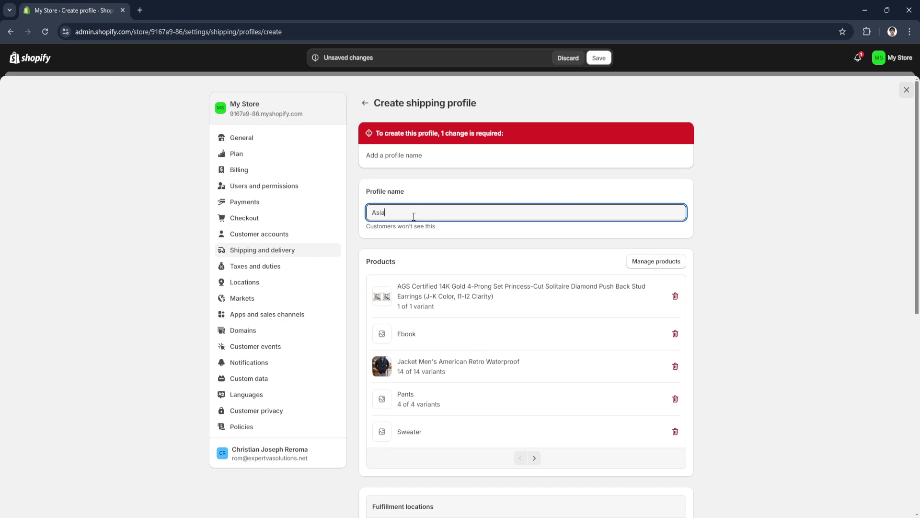
scroll(374, 234, down, 8)
click(408, 461)
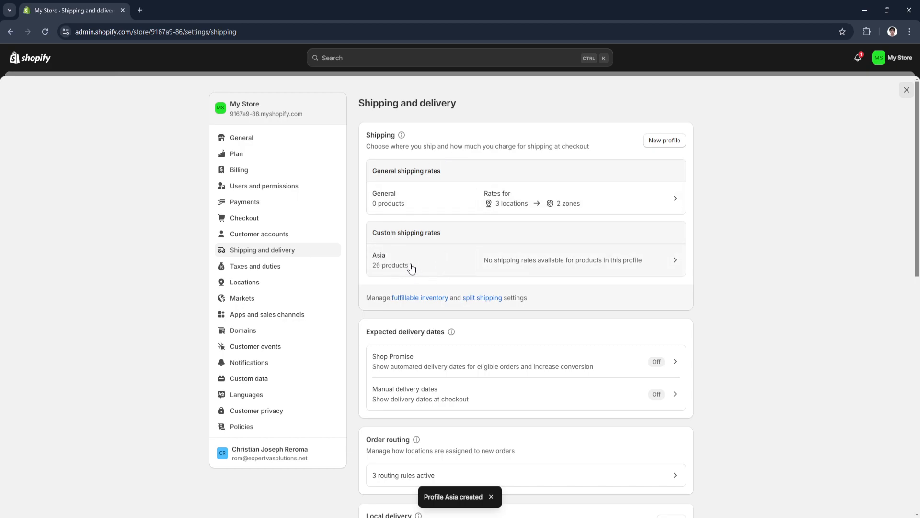
Open Shop Promise from the expected delivery dates settings and install the Shop app it requires
scroll(425, 271, down, 1)
drag(366, 282, 459, 286)
scroll(528, 281, down, 1)
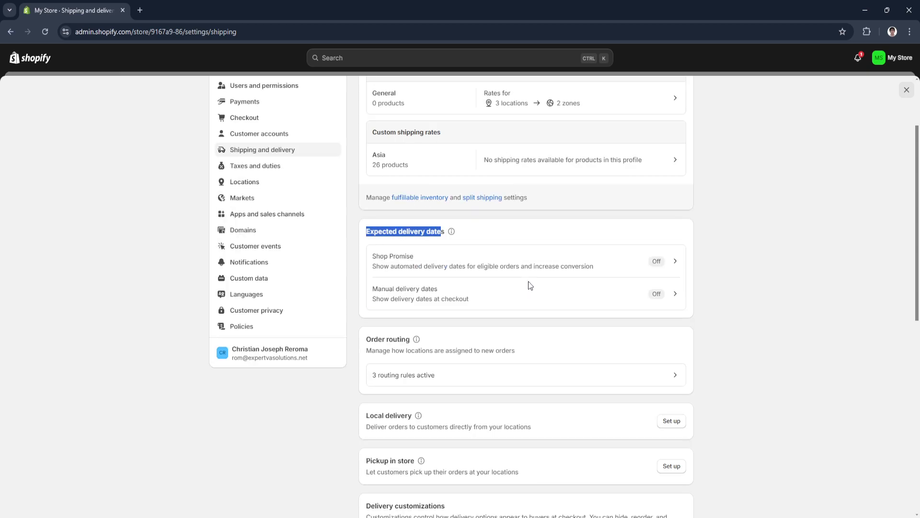
click(533, 232)
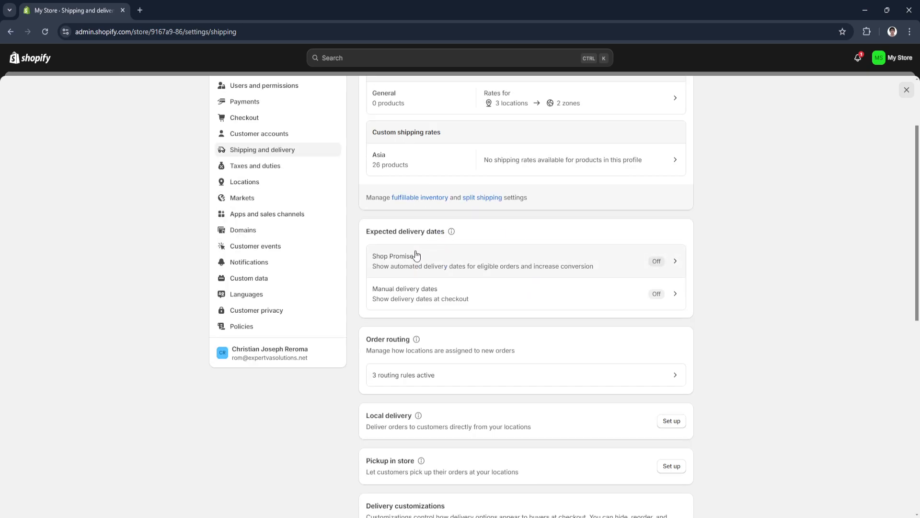
click(492, 261)
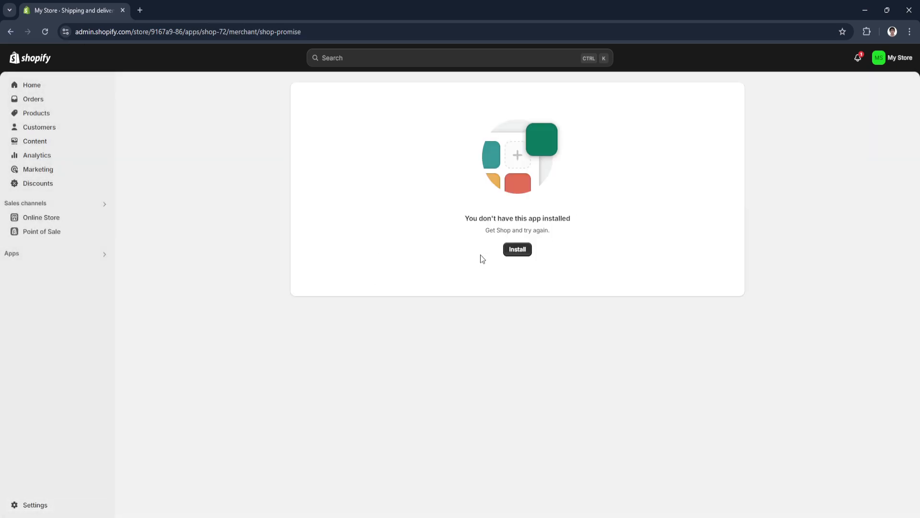
drag(474, 222, 573, 223)
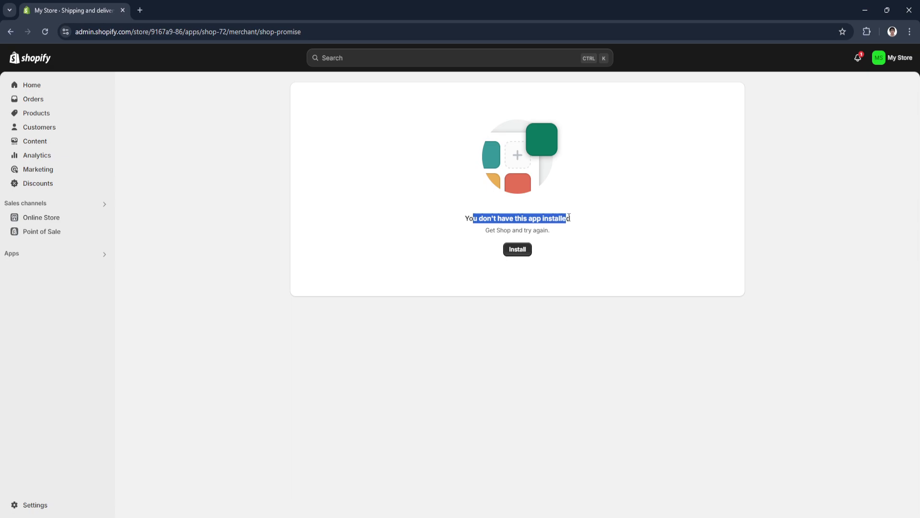
click(594, 226)
click(520, 251)
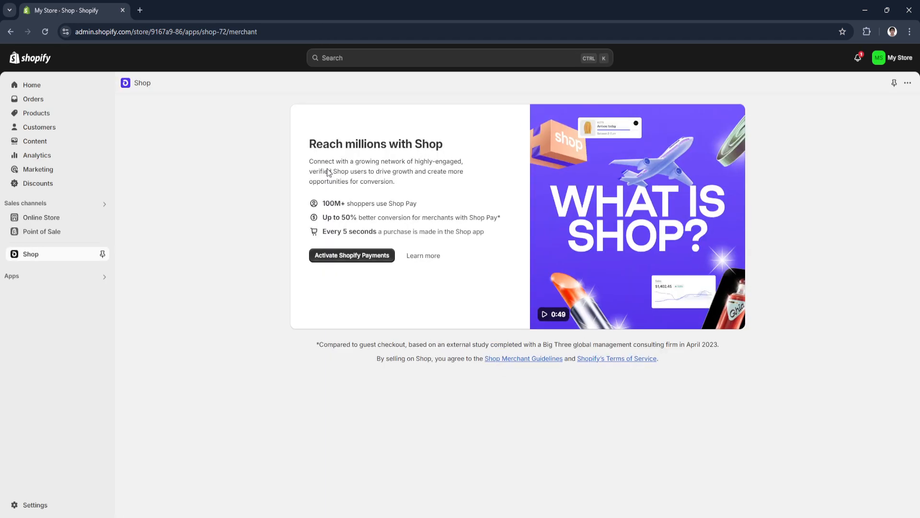
Start activating payments for Shop and choose Adyen Payments - Credit Cards as the third-party payment provider
click(339, 259)
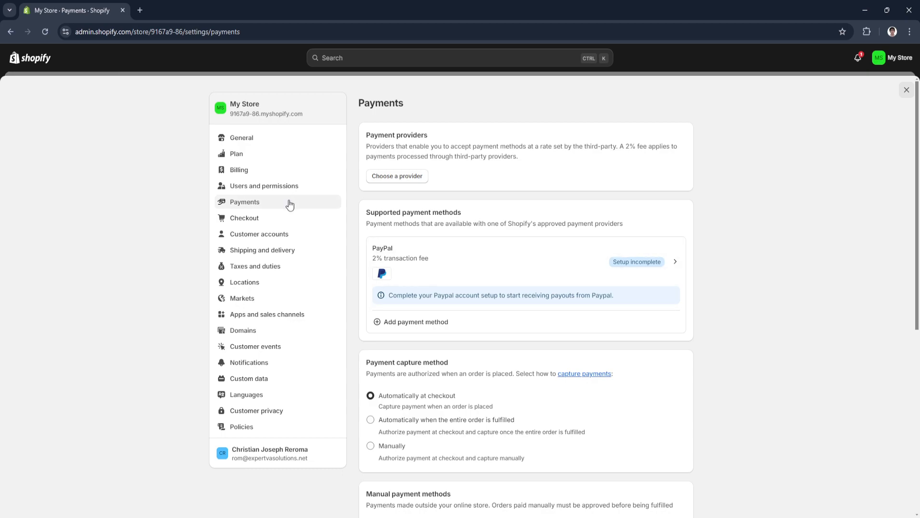
click(386, 181)
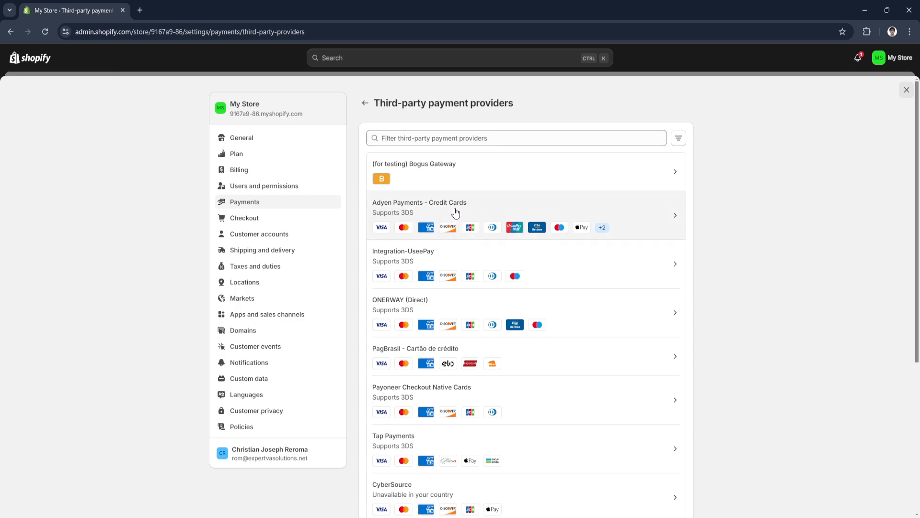
click(455, 213)
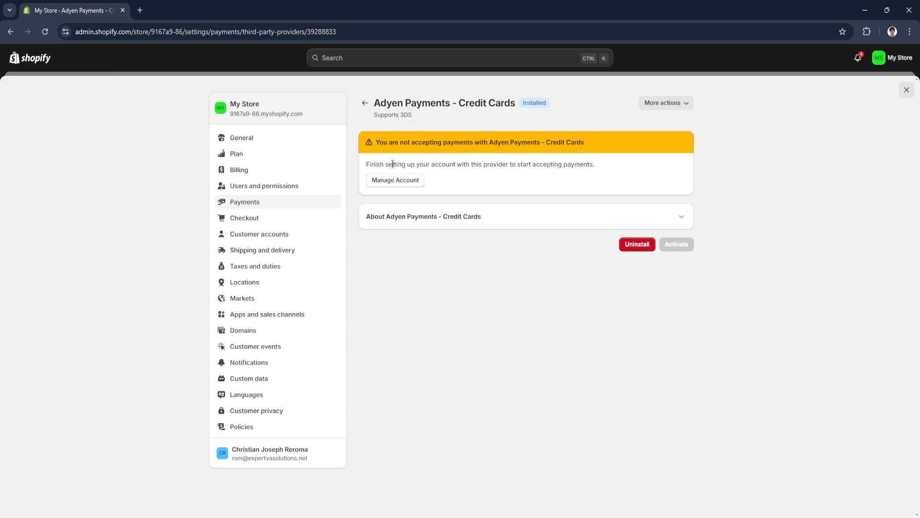
Read the account setup notice and installation status of Adyen Payments - Credit Cards, and close the payment settings
drag(414, 137, 444, 160)
click(437, 164)
drag(370, 164, 585, 166)
click(531, 169)
click(595, 166)
drag(523, 104, 547, 103)
click(516, 200)
click(906, 90)
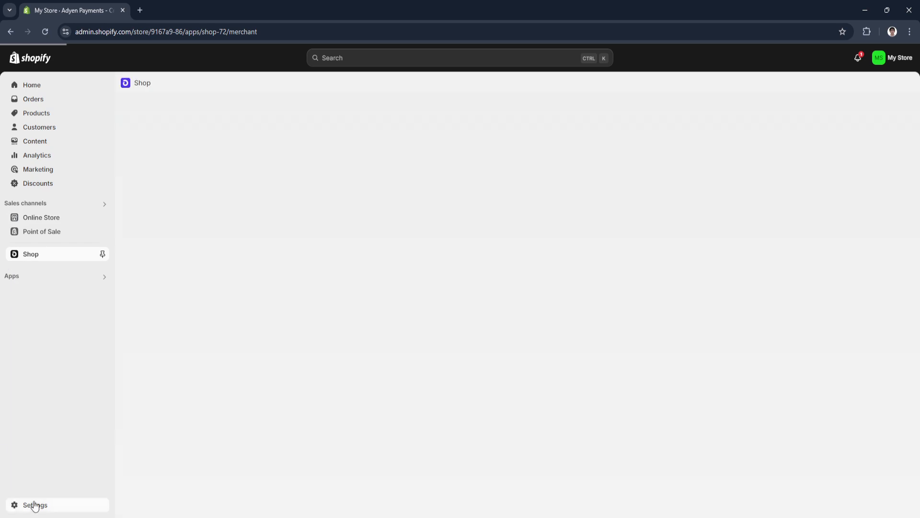
Return to the Shipping and delivery settings and examine the requirements for manual delivery dates
click(35, 505)
click(290, 251)
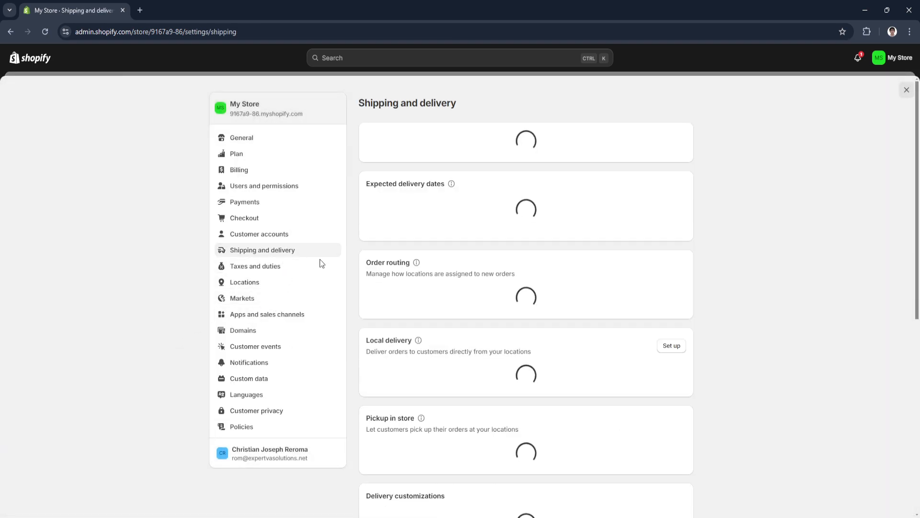
scroll(508, 383, down, 1)
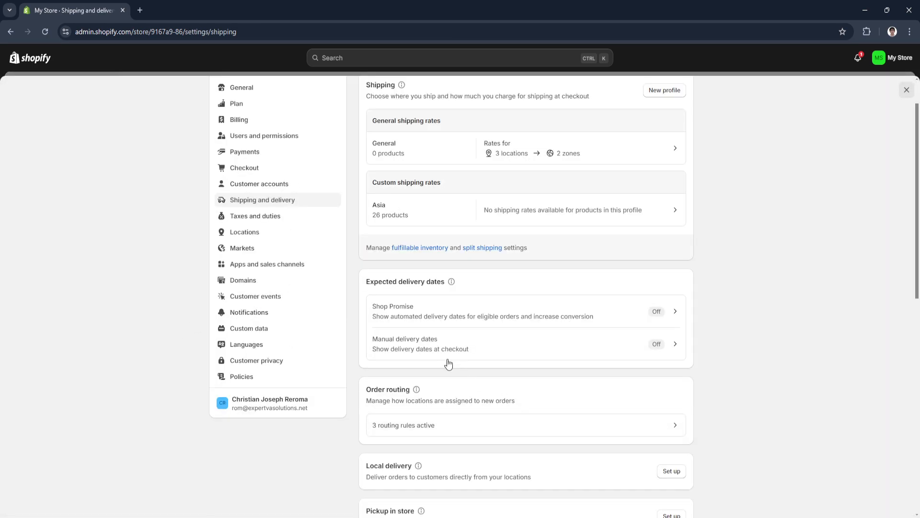
scroll(450, 364, down, 1)
click(394, 299)
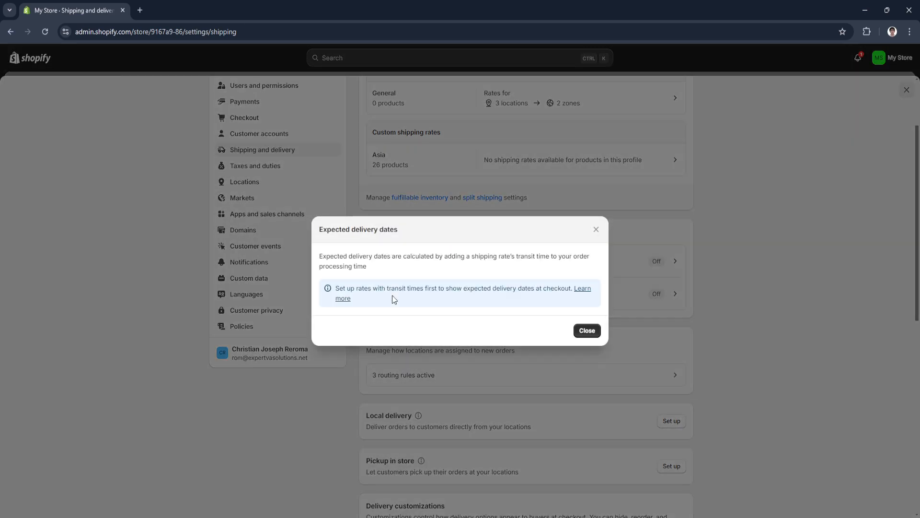
drag(320, 257, 408, 267)
click(424, 267)
click(596, 231)
In the order routing rules, move Minimize split fulfillments below Ship from the closest location and add the Use ranked locations rule
scroll(480, 388, down, 2)
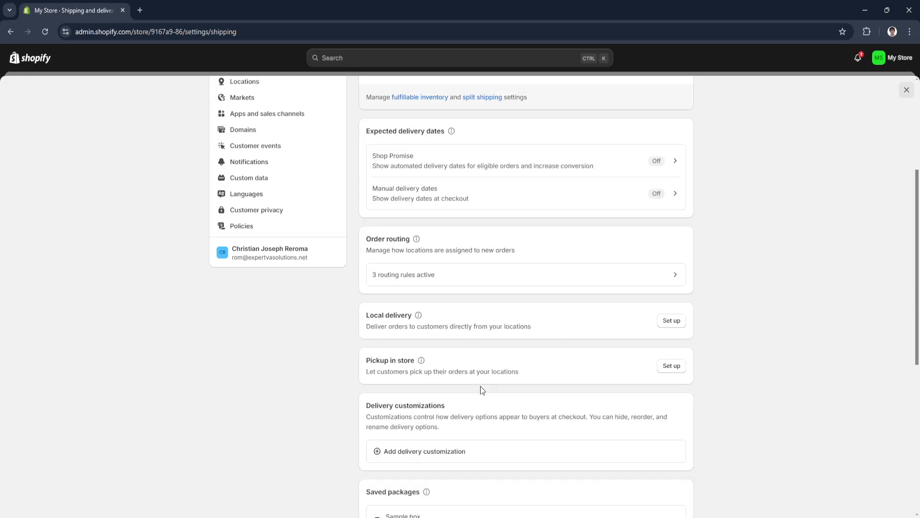
click(437, 281)
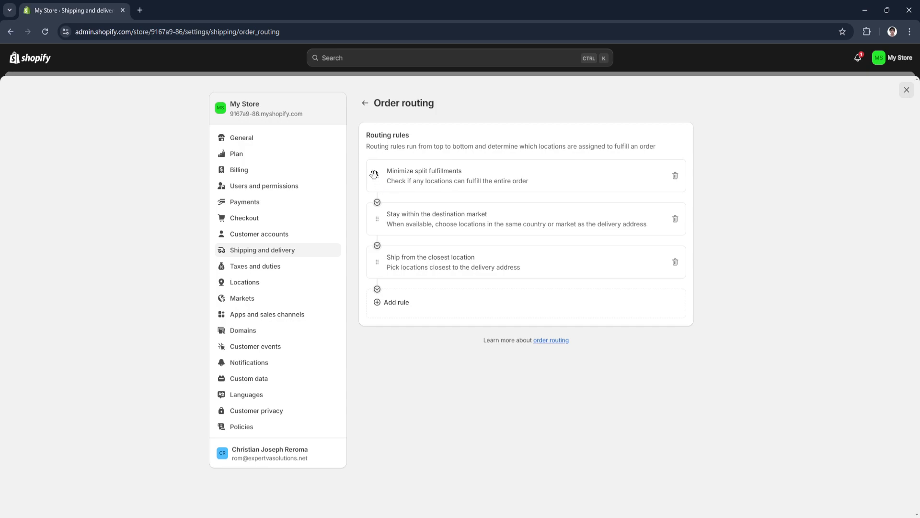
drag(376, 177, 375, 275)
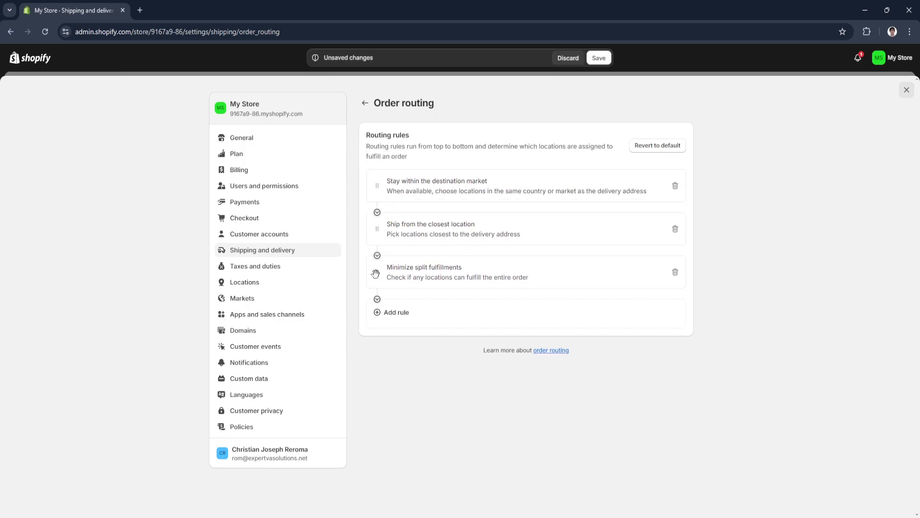
click(403, 311)
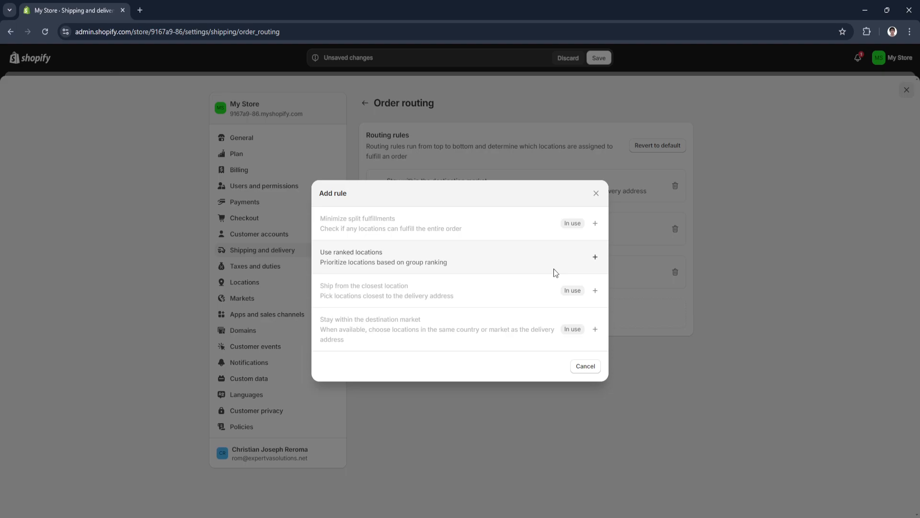
click(595, 257)
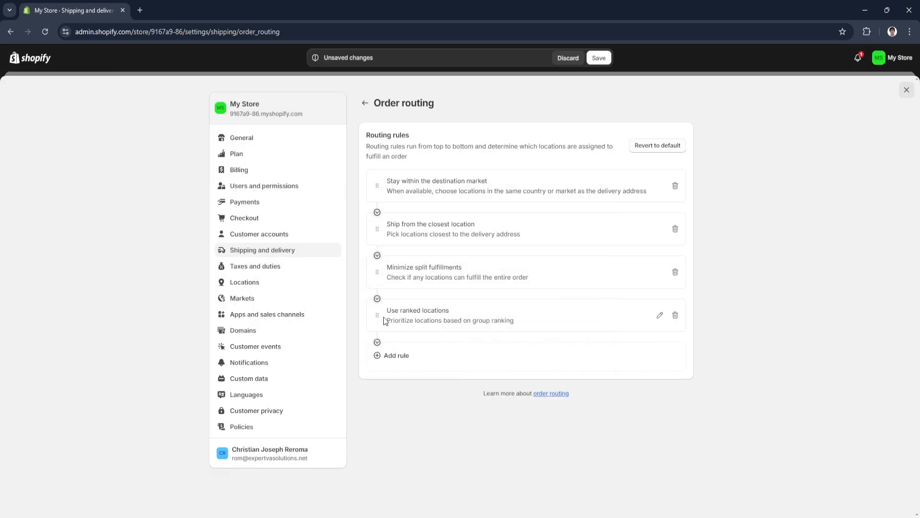
Try moving Use ranked locations above Ship from the closest location, and restore and save the default order routing rules
drag(378, 303, 377, 224)
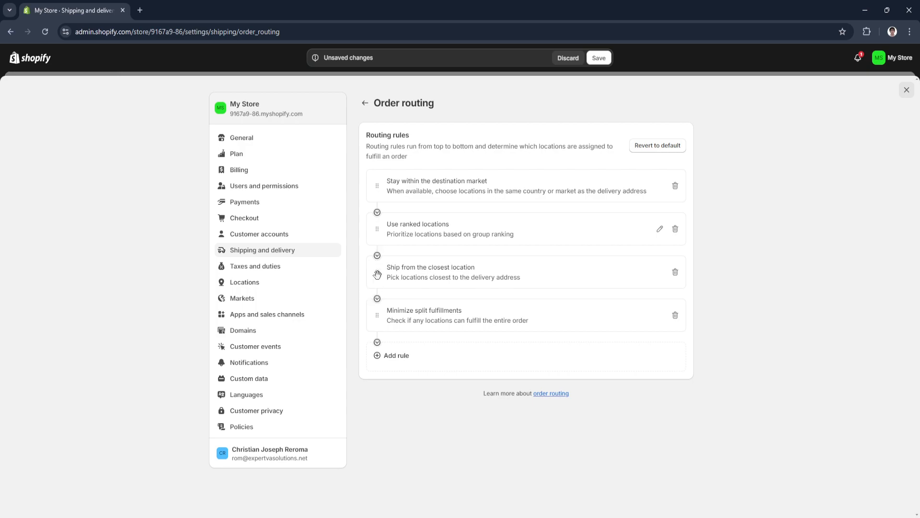
click(655, 146)
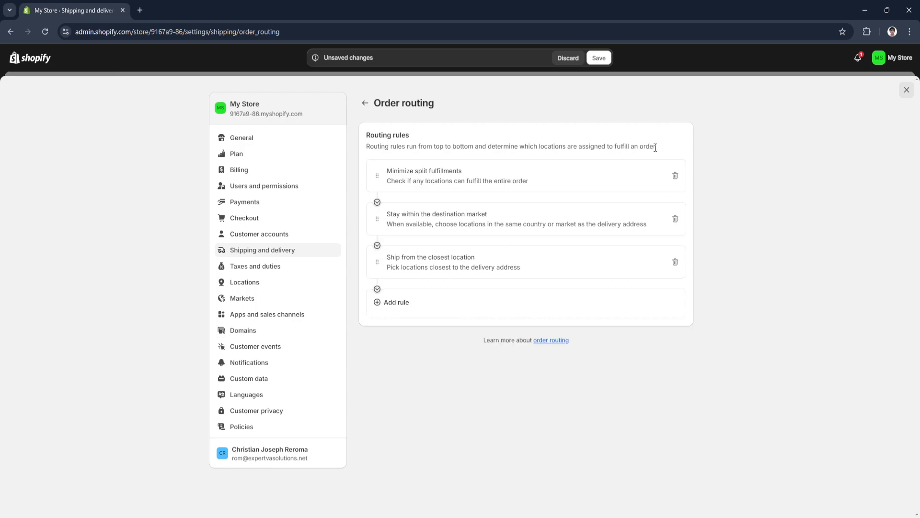
click(365, 103)
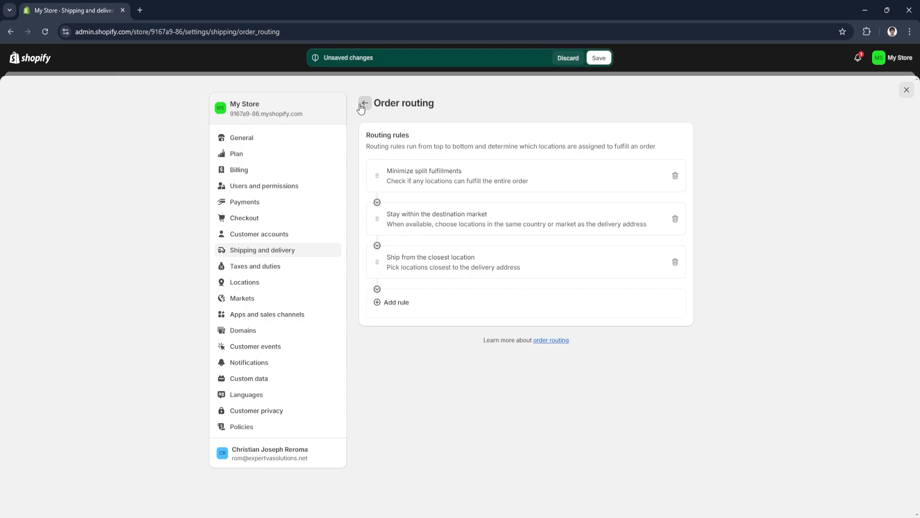
click(591, 61)
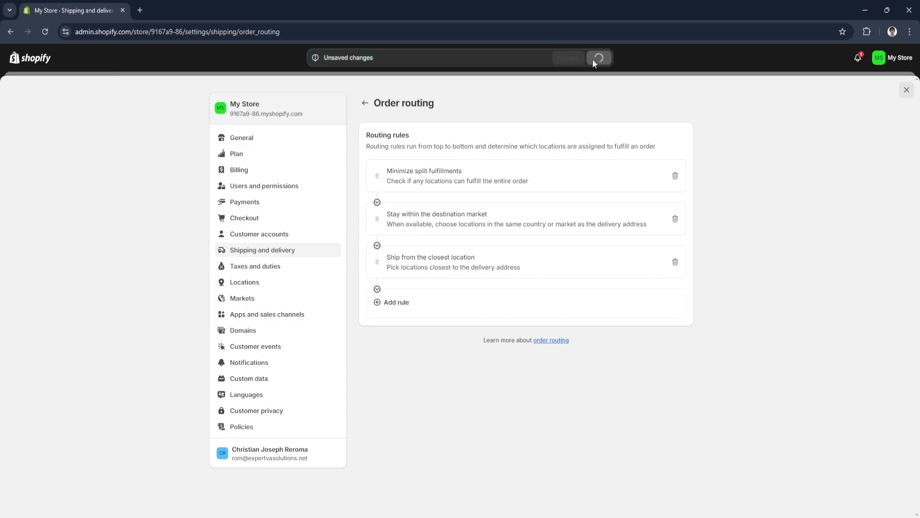
click(367, 106)
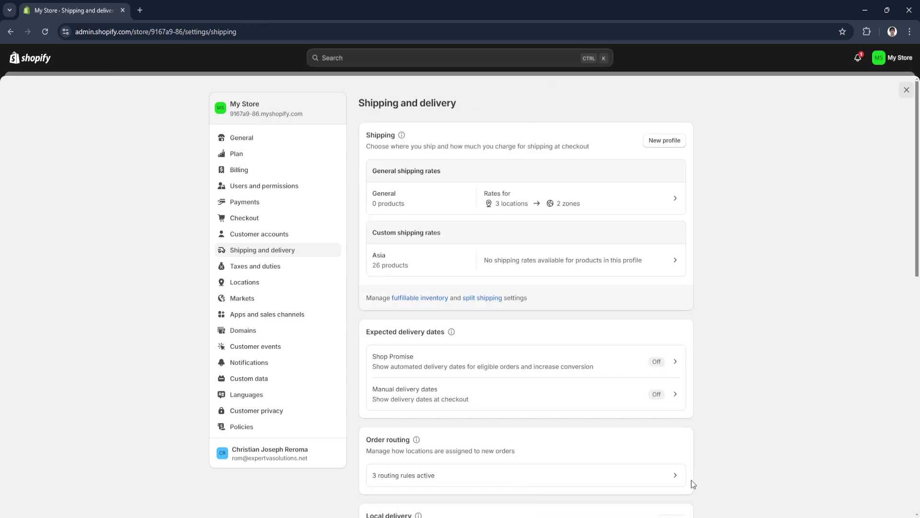
Turn on local delivery for Shop location and read the address notice above its delivery zone options
scroll(724, 394, down, 4)
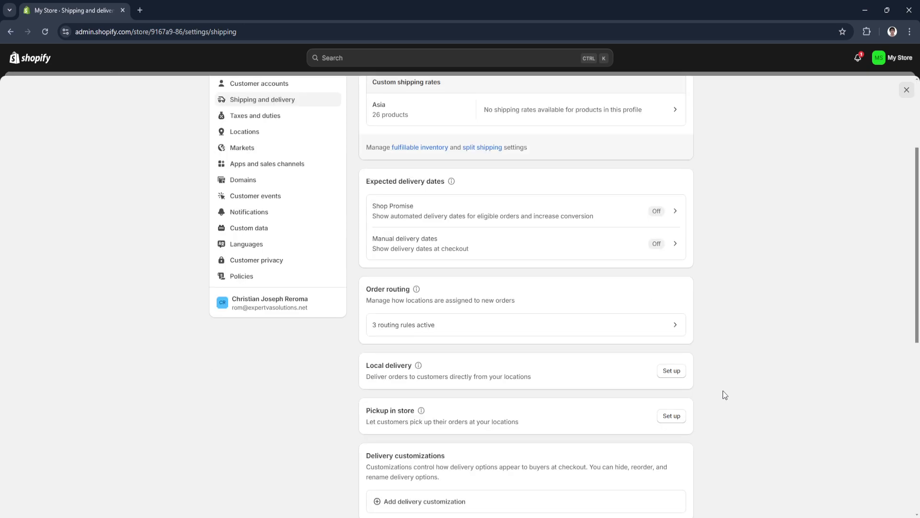
drag(364, 315, 417, 318)
click(411, 332)
click(671, 322)
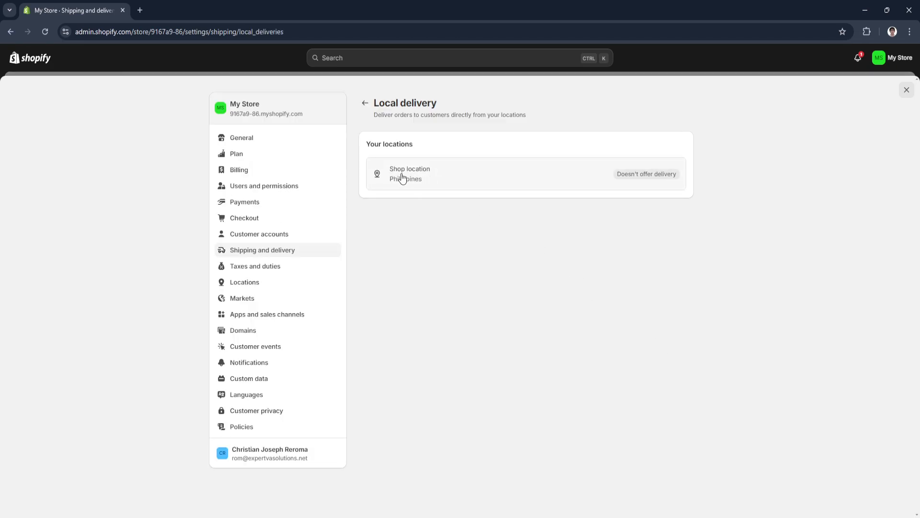
click(487, 178)
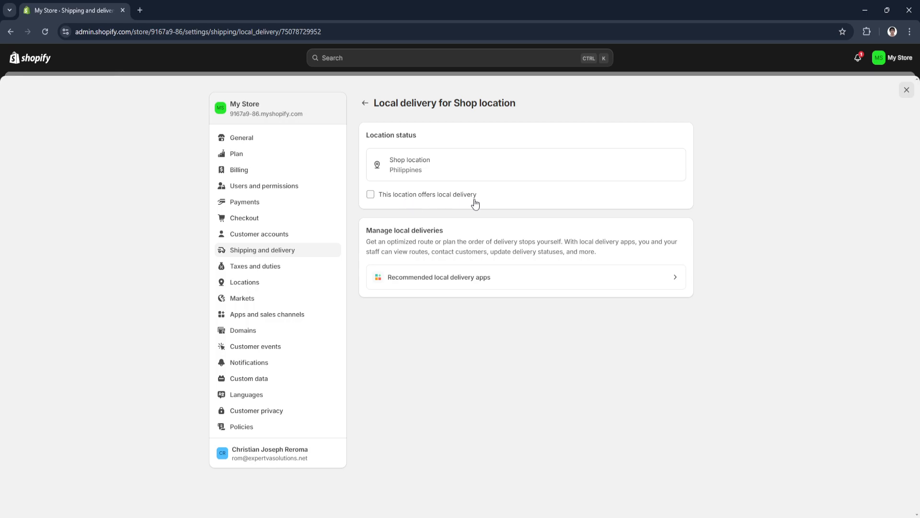
click(371, 195)
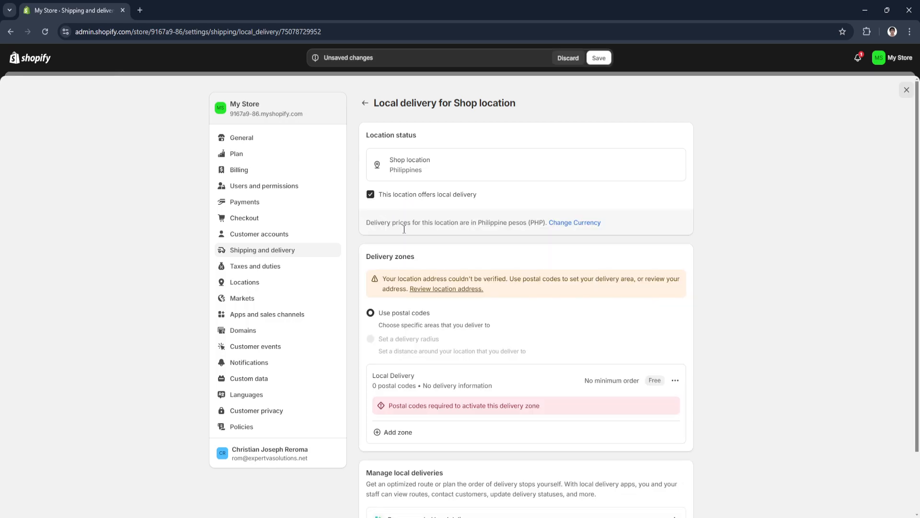
scroll(445, 290, down, 1)
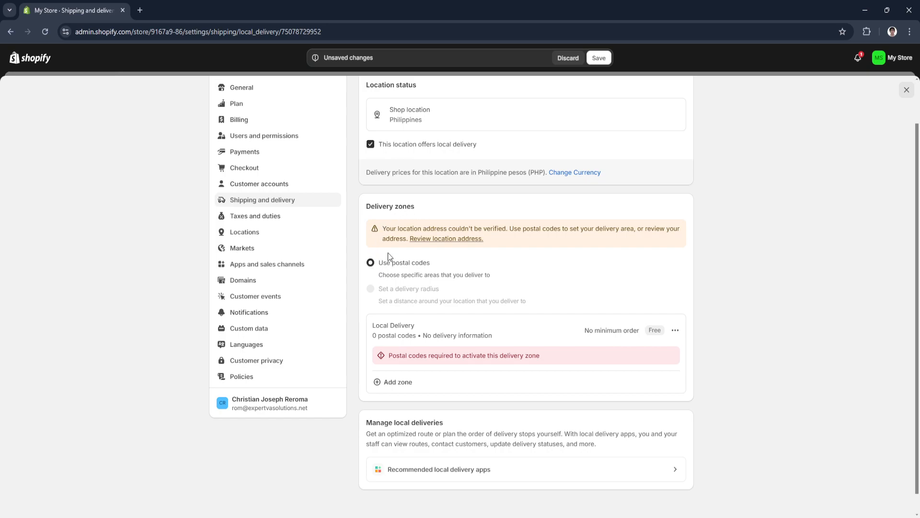
drag(383, 228, 500, 229)
click(530, 249)
drag(382, 229, 511, 237)
click(567, 256)
scroll(468, 299, down, 1)
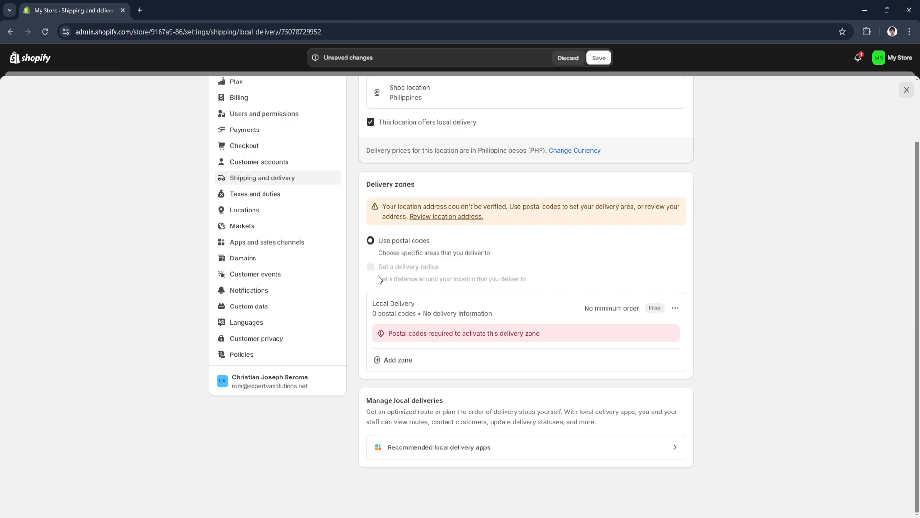
Add a second Local Delivery zone with postal code 8000 and no minimum order price
click(398, 359)
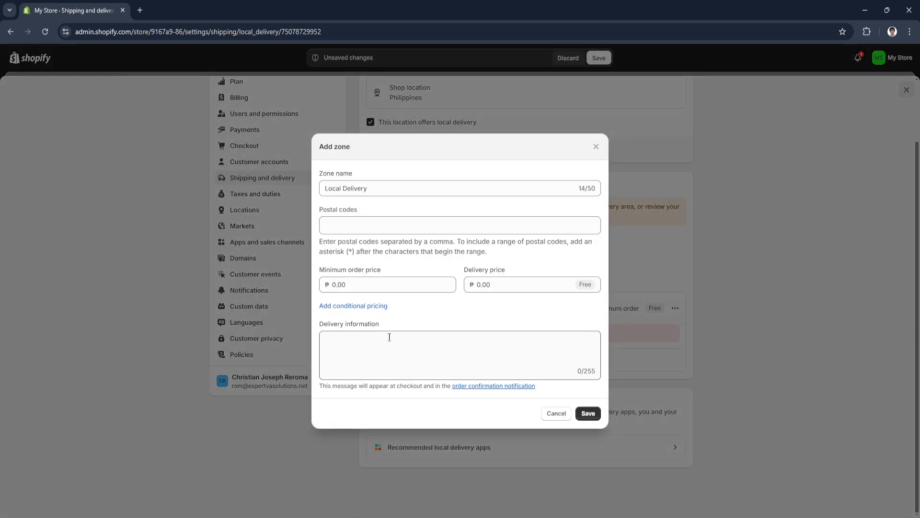
click(395, 224)
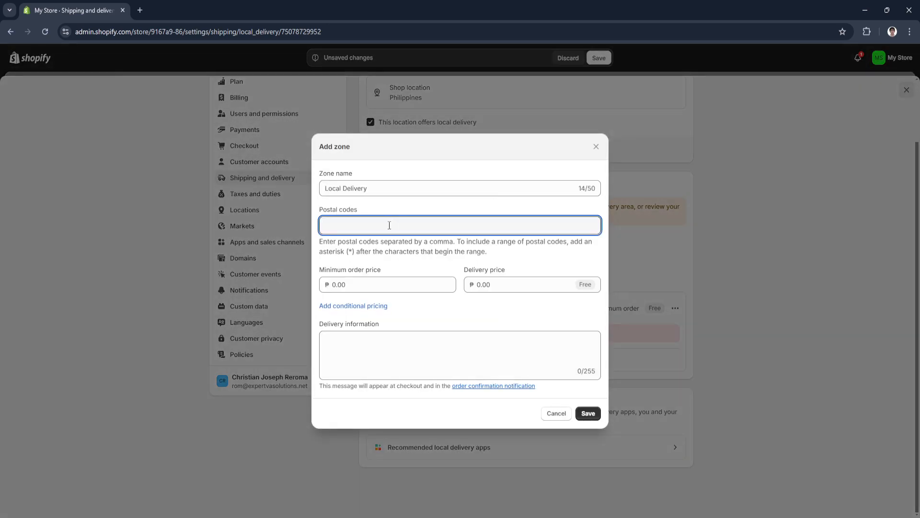
text(80)
click(337, 285)
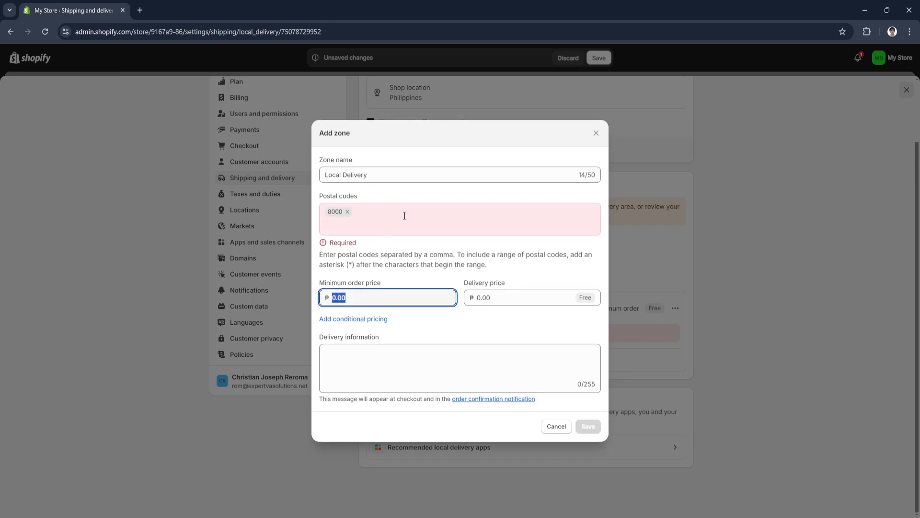
click(389, 177)
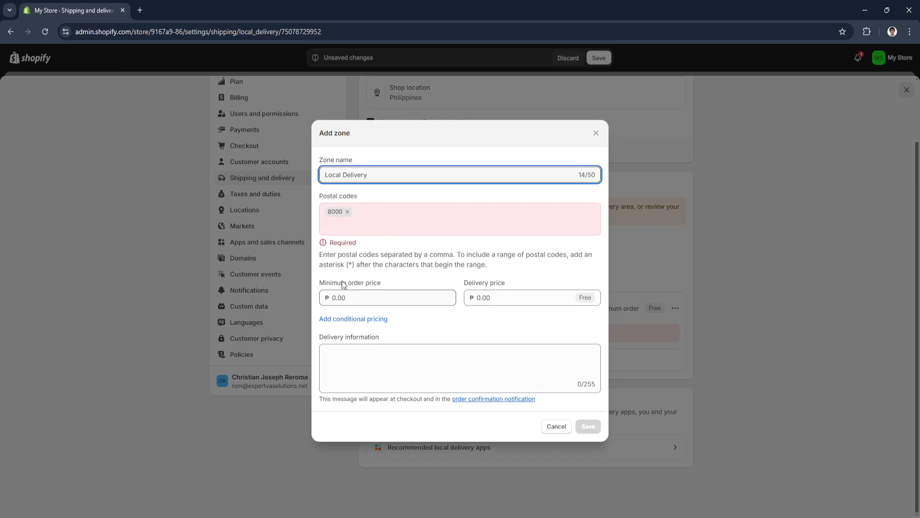
click(337, 303)
click(348, 211)
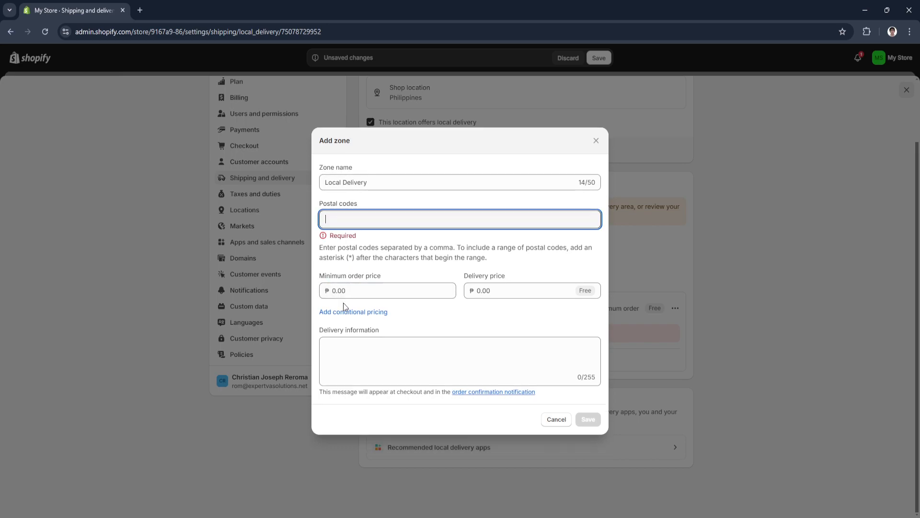
click(483, 295)
click(395, 361)
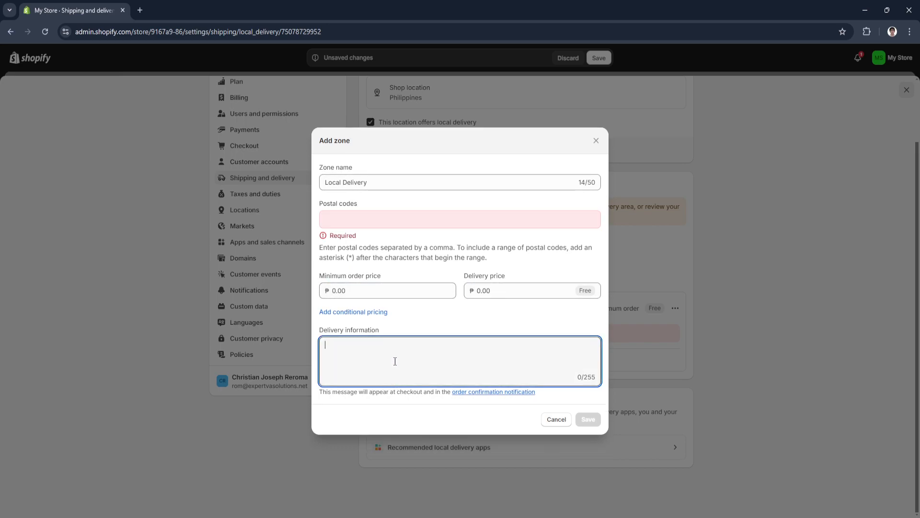
click(350, 221)
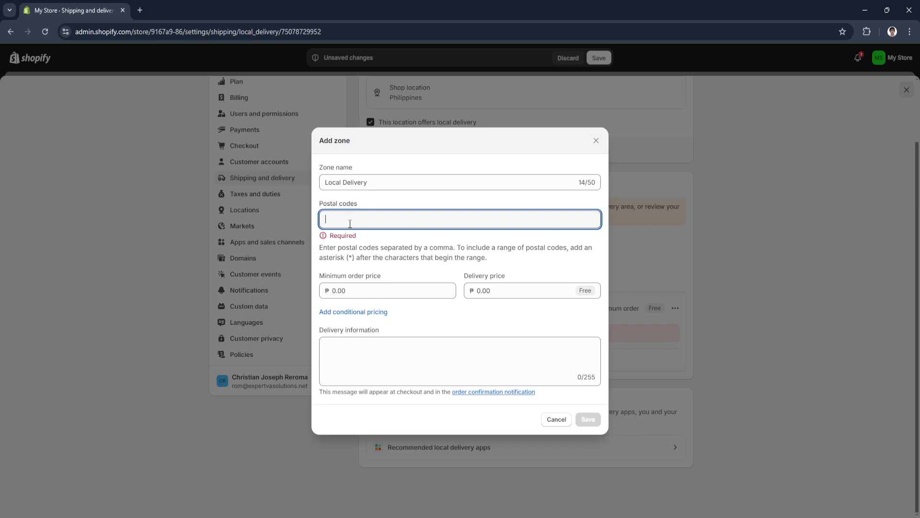
text(8000)
key(Return)
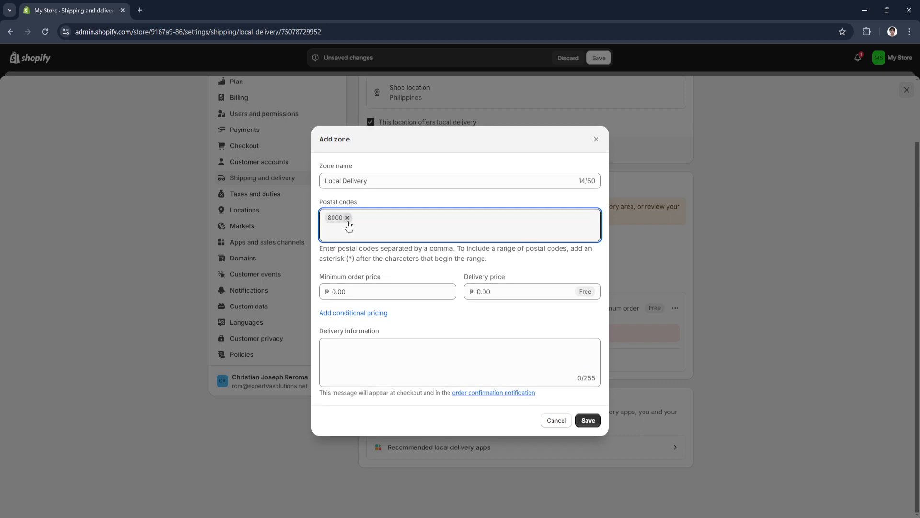
click(587, 420)
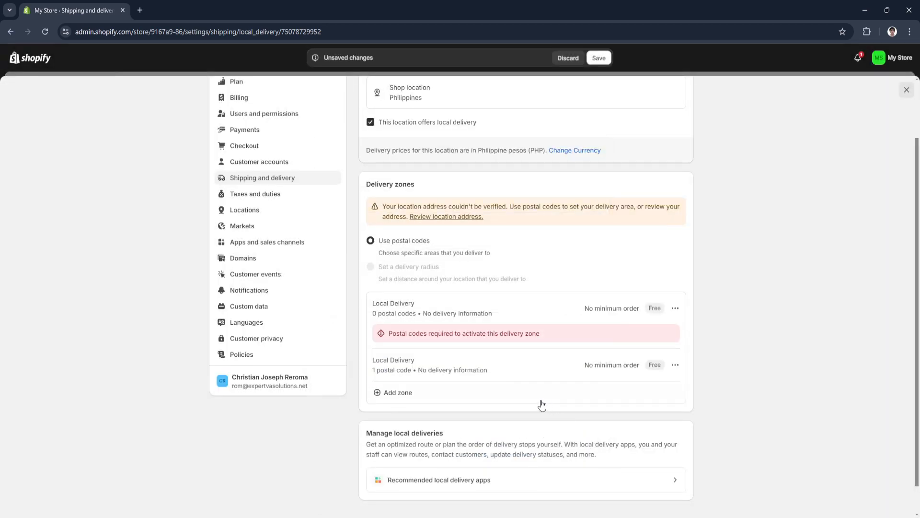
Look through the recommended local delivery apps in the Shopify App Store and return to the local delivery settings
scroll(547, 406, down, 1)
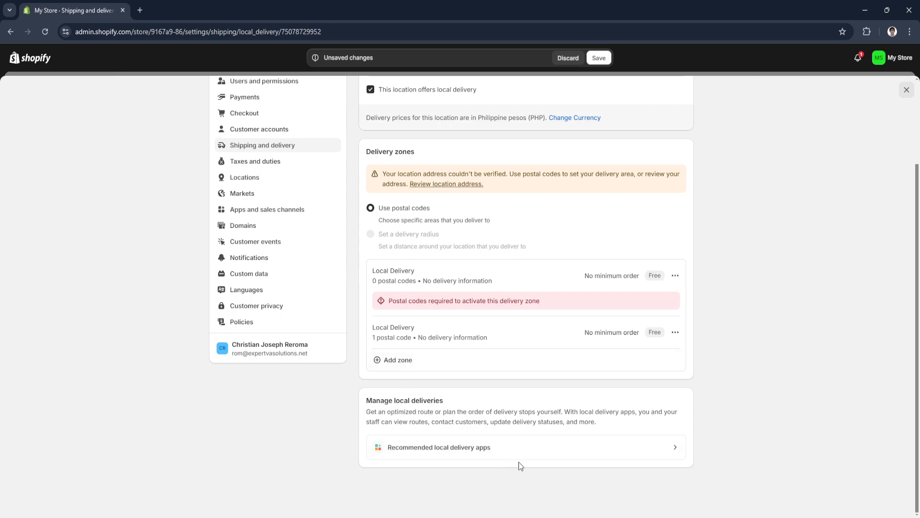
click(493, 452)
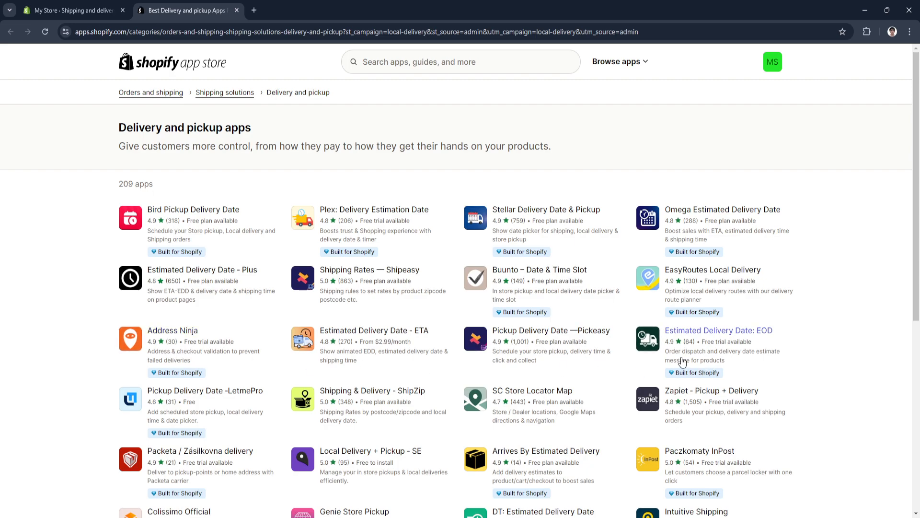
click(72, 10)
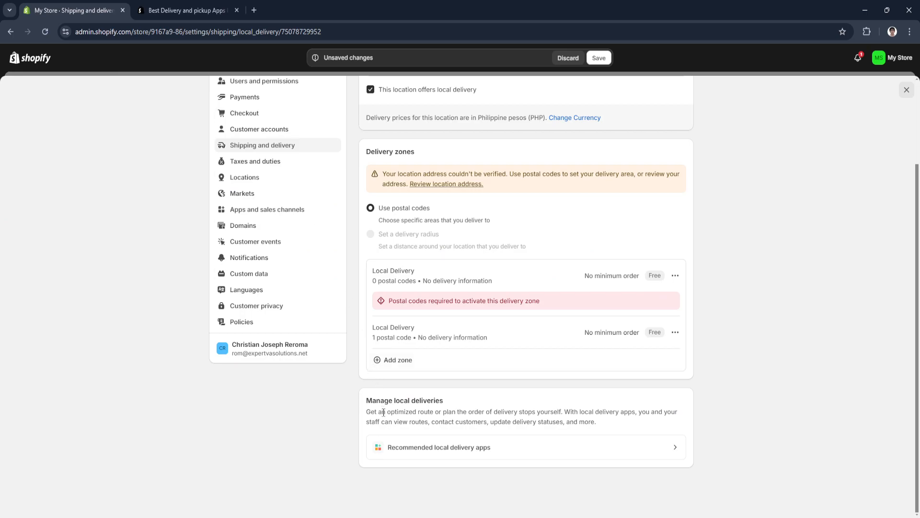
click(161, 8)
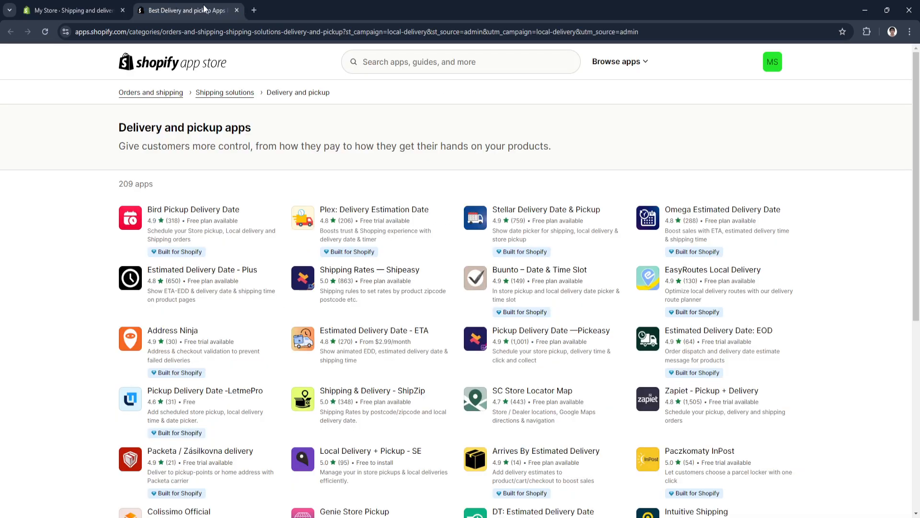
click(236, 10)
Try to save Shop location's local delivery settings, review its zones and return to the Shipping and delivery settings
click(273, 147)
click(599, 57)
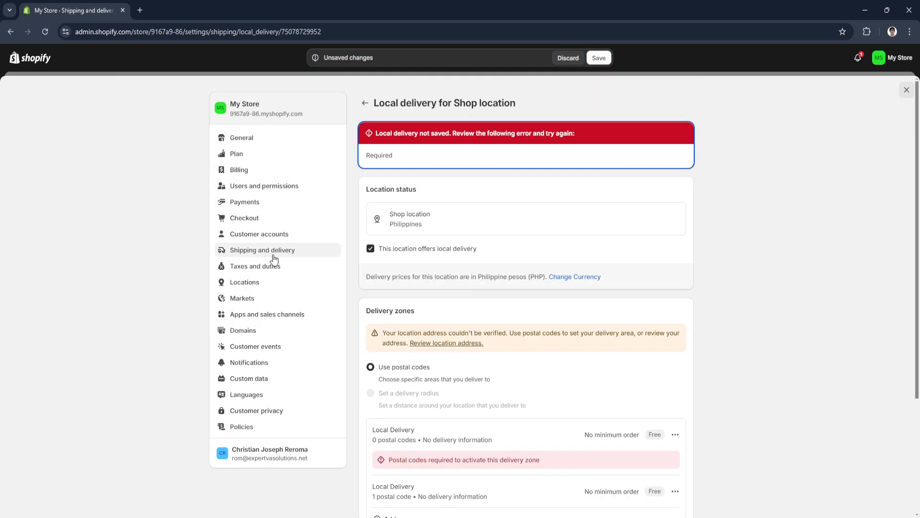
scroll(365, 297, down, 3)
scroll(314, 212, up, 3)
scroll(446, 300, down, 2)
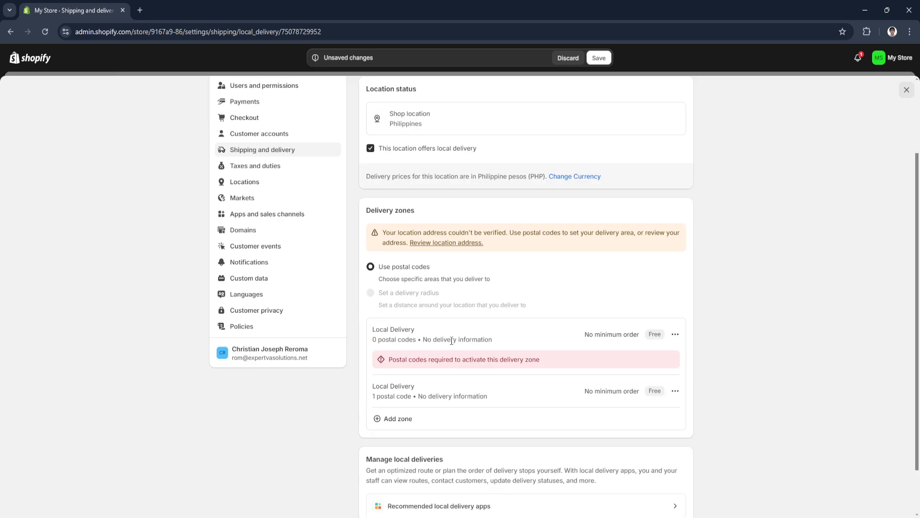
scroll(438, 399, down, 1)
scroll(466, 427, up, 3)
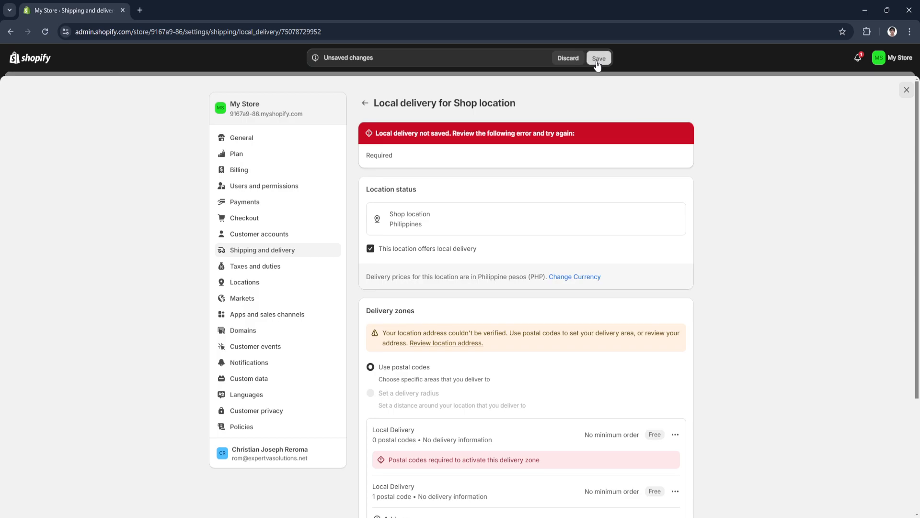
click(370, 106)
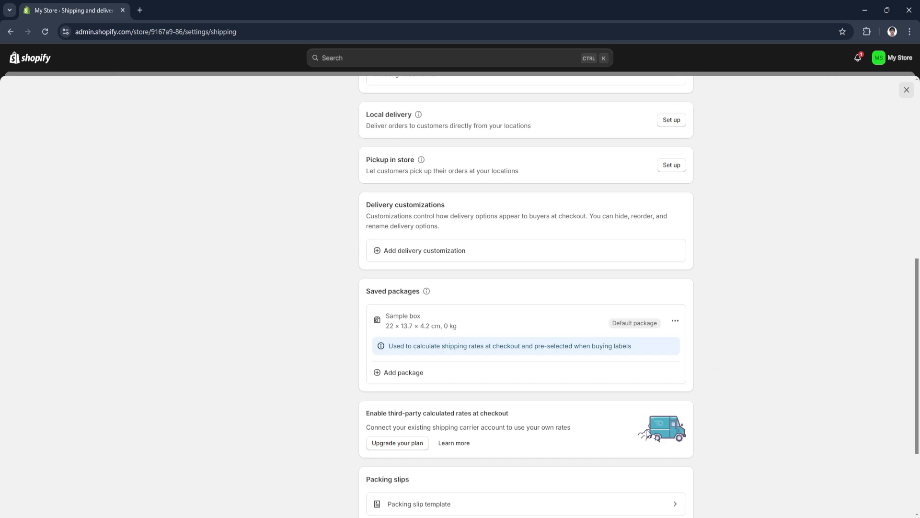
Examine the pickup, delivery customization, package, packing slip and custom fulfillment options, and close the settings
scroll(538, 427, down, 1)
scroll(527, 425, up, 2)
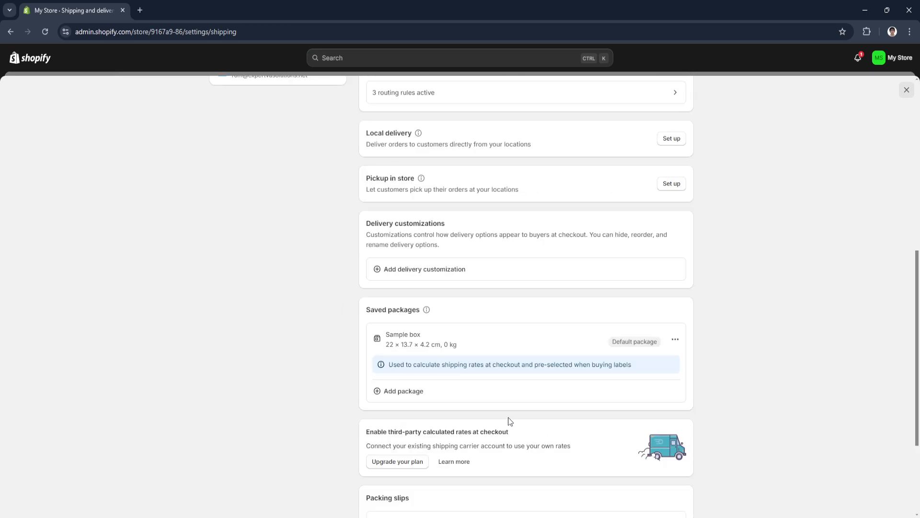
scroll(504, 415, up, 1)
scroll(387, 367, down, 1)
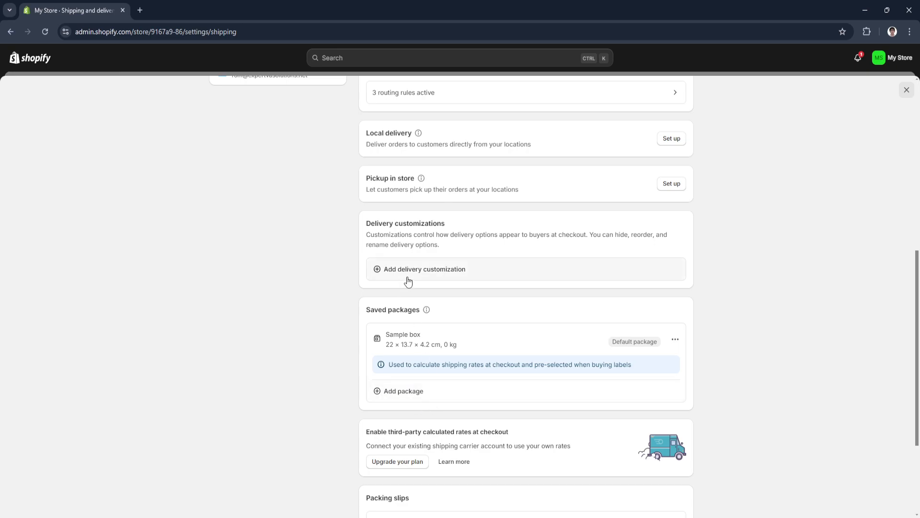
scroll(408, 280, down, 3)
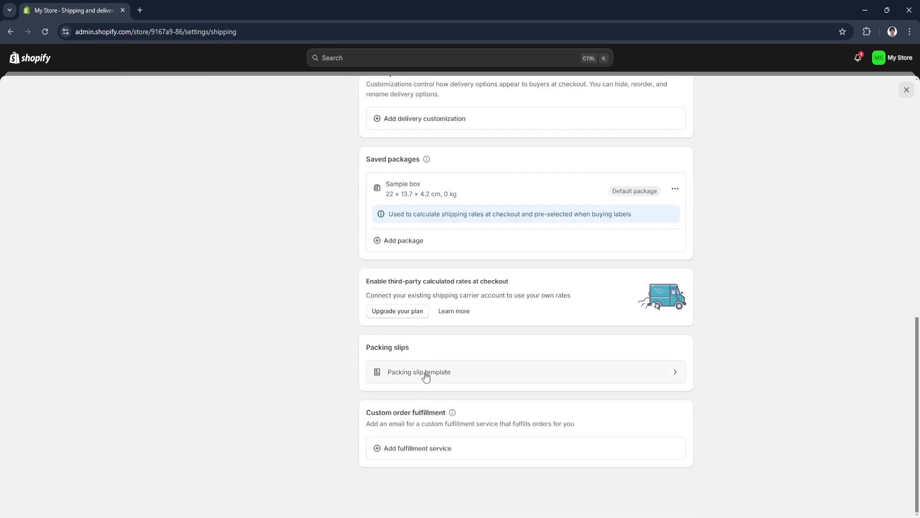
scroll(420, 402, up, 9)
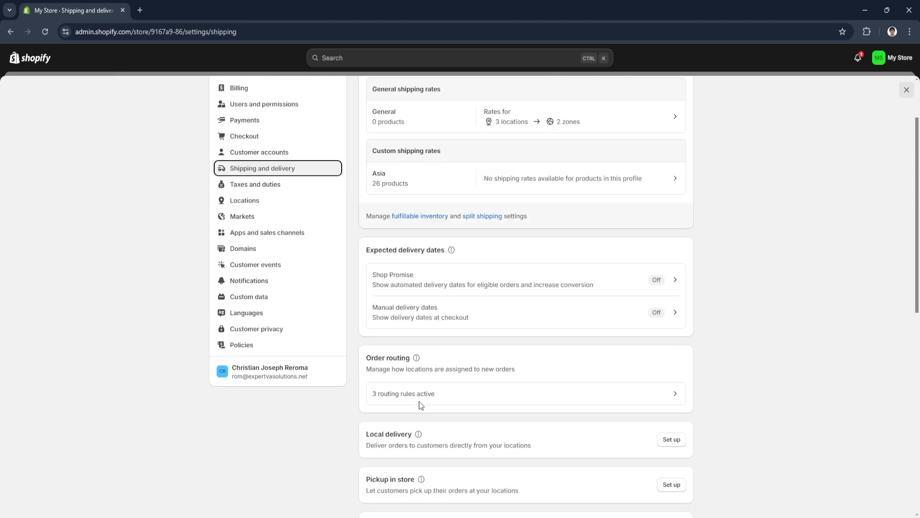
scroll(420, 405, up, 2)
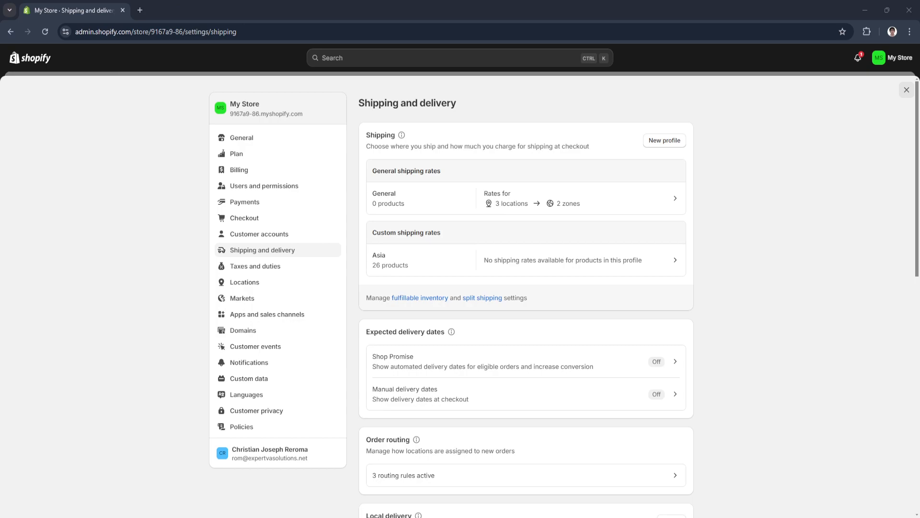
click(906, 89)
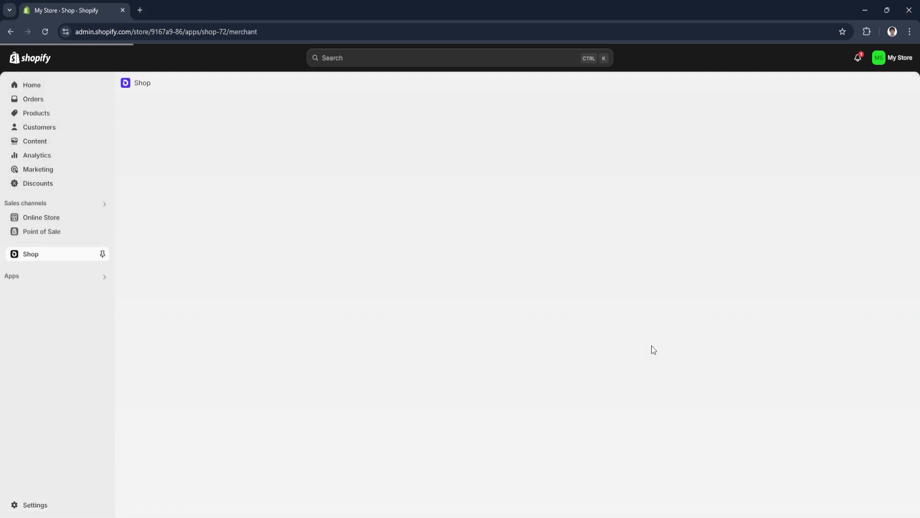